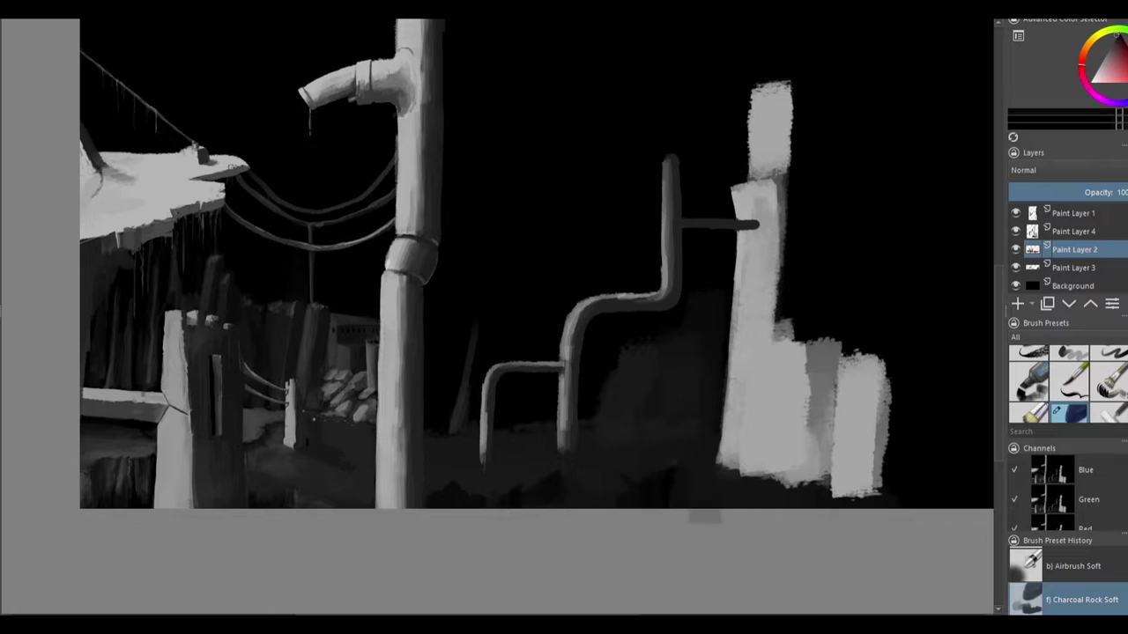
Make Paint Layer 4 active and undo the last brush stroke.
key("Page_Up")
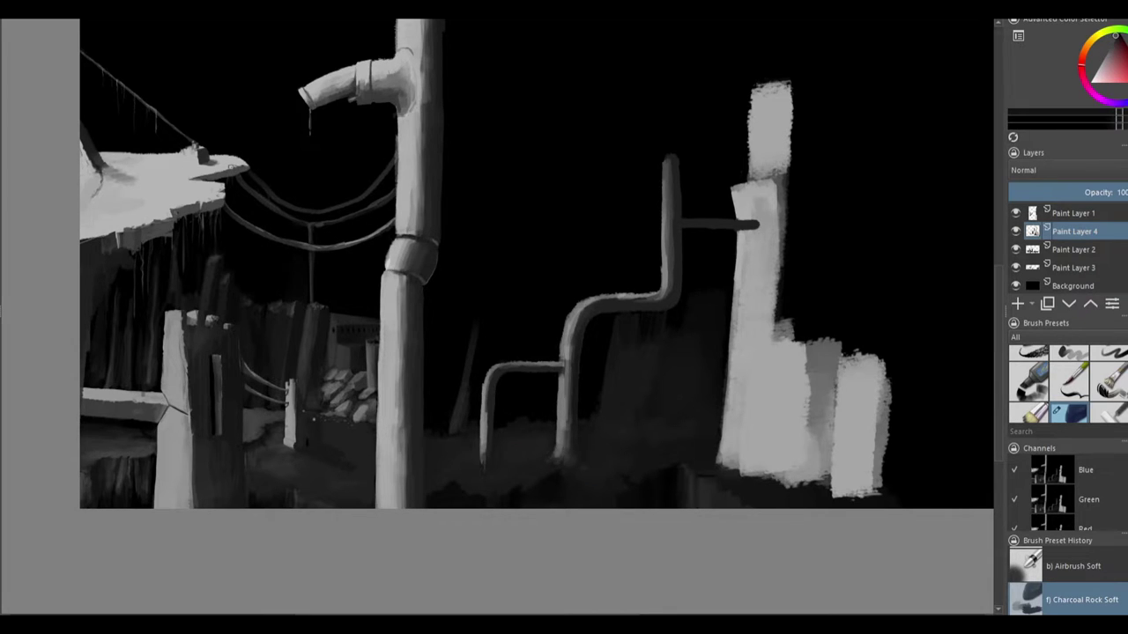
key("minus")
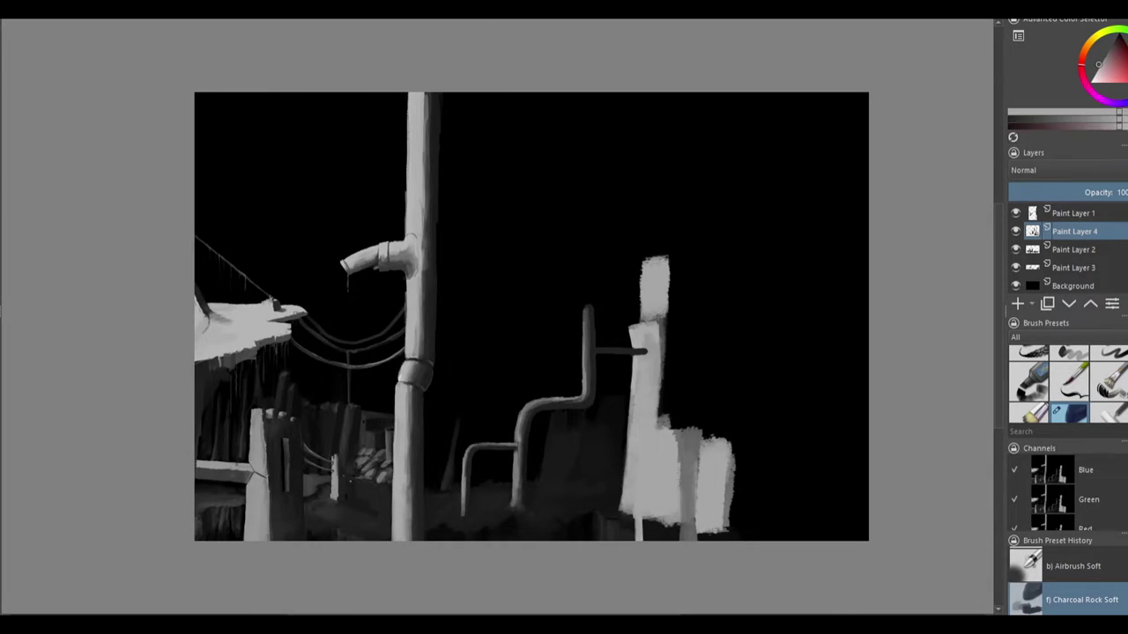
key("ctrl+z")
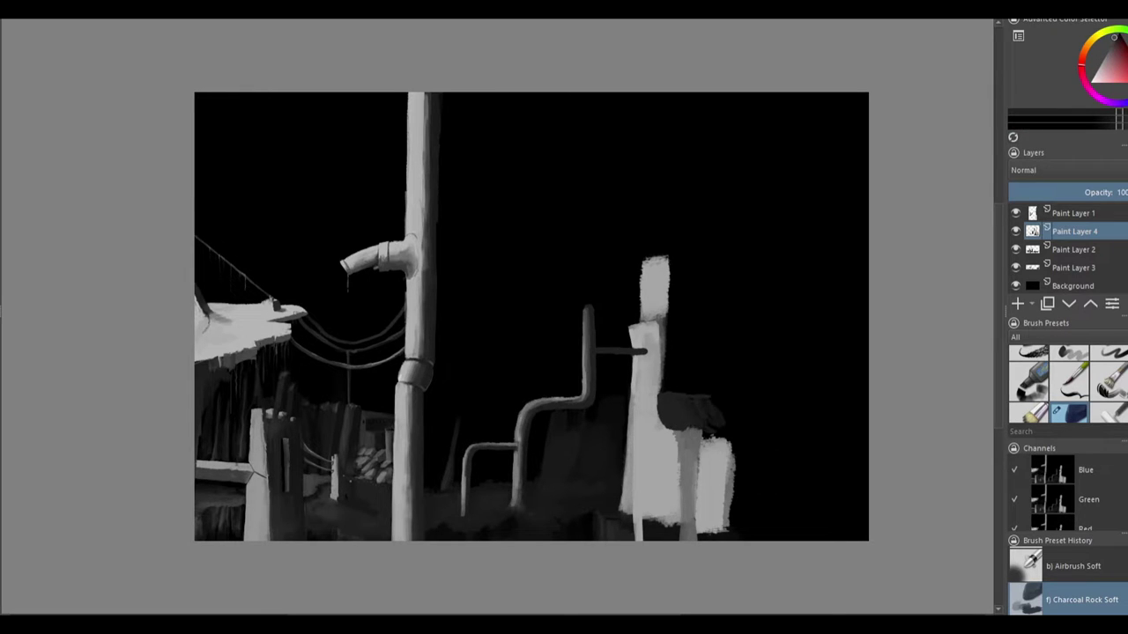
Paint a thin light rim along the dark roof's curved edge on the pale tower and straighten the roof's lower edge.
left_click_drag(714, 519, 774, 523)
key("plus")
key("plus")
left_click_drag(476, 233, 511, 309)
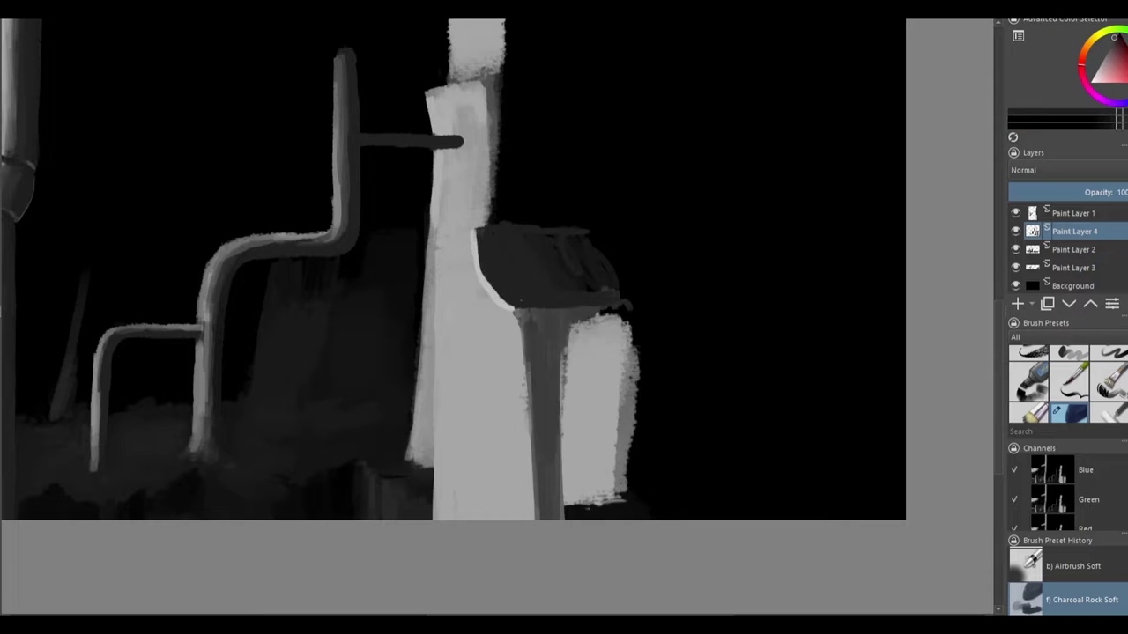
left_click_drag(546, 343, 581, 370)
left_click_drag(515, 308, 643, 310)
Paint the wall below the roof mid grey, covering the pale block down to the canvas's lower edge.
left_click_drag(568, 326, 568, 519)
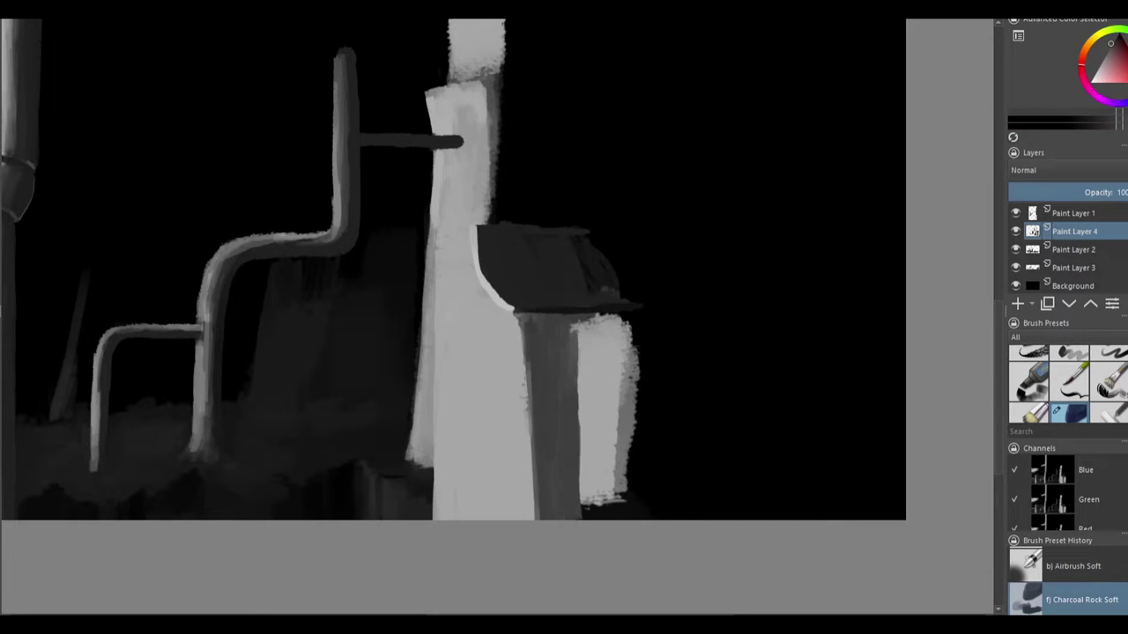
left_click_drag(607, 317, 617, 519)
key("plus")
left_click_drag(401, 401, 401, 524)
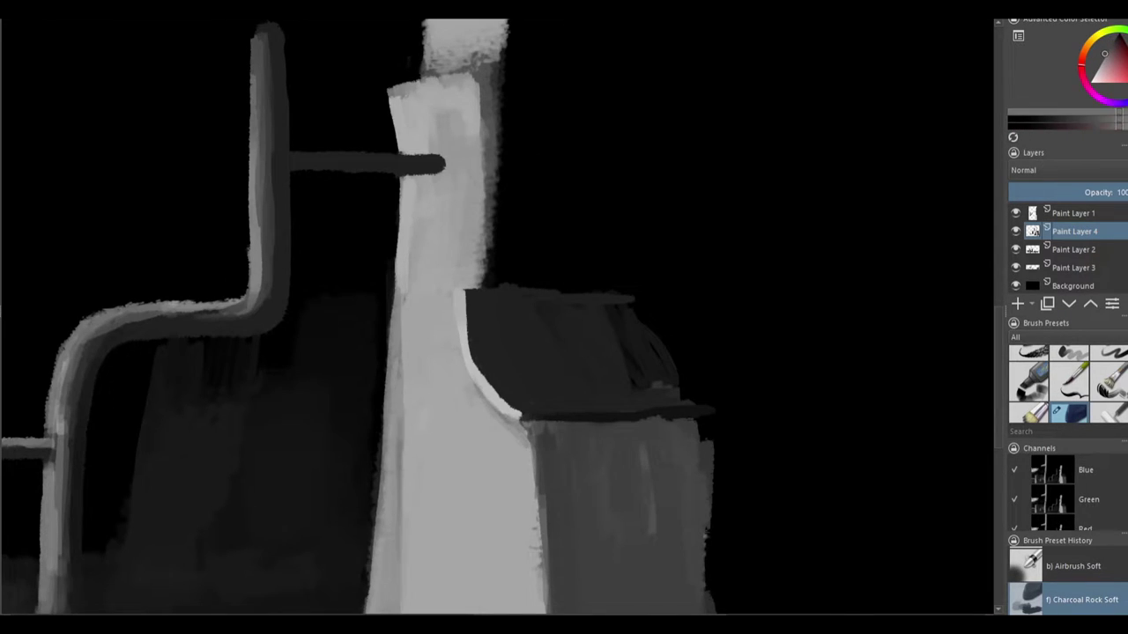
Refine the left edge of the pale tower with light strokes that flare out towards its base.
left_click_drag(414, 295, 396, 467)
left_click_drag(392, 375, 392, 462)
left_click_drag(493, 353, 511, 291)
left_click_drag(404, 269, 387, 480)
left_click_drag(388, 462, 377, 586)
mouse_move(378, 546)
left_mouse_down()
mouse_move(375, 592)
mouse_move(410, 603)
mouse_move(356, 592)
left_mouse_up()
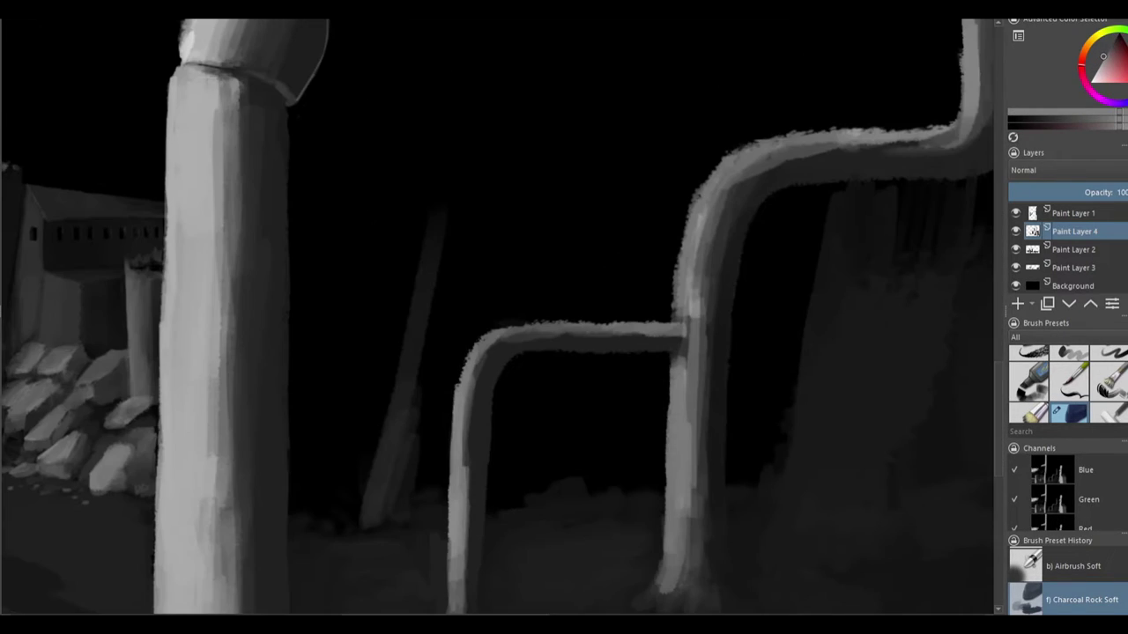
Smooth the outer edge of the small bent pipe with light grey and darken its underside where it meets the taller pipe.
left_click_drag(458, 458, 529, 324)
left_click_drag(608, 324, 664, 326)
mouse_move(476, 529)
left_mouse_down()
mouse_move(498, 339)
mouse_move(622, 316)
left_mouse_up()
scroll(729, 343, "up", 2)
left_click_drag(592, 423, 592, 503)
mouse_move(621, 379)
left_mouse_down()
mouse_move(599, 436)
mouse_move(599, 396)
left_mouse_up()
left_click_drag(623, 342, 628, 388)
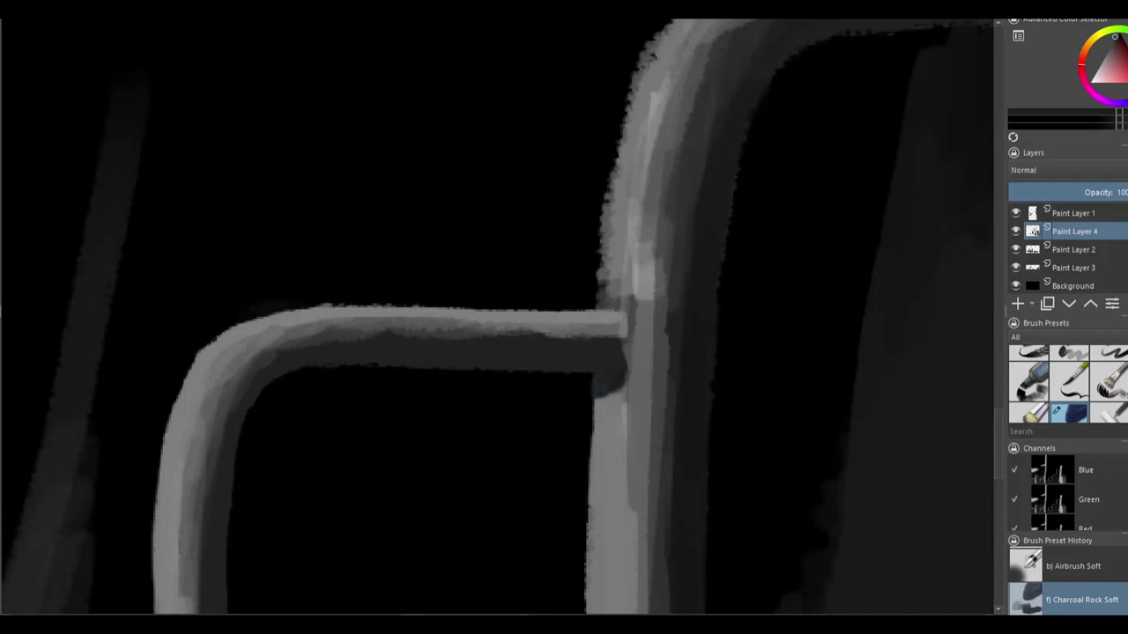
Blend the joint between the two pipes with light grey strokes and a small contact shadow.
left_click_drag(639, 290, 638, 519)
left_click_drag(625, 440, 608, 220)
mouse_move(585, 310)
left_mouse_down()
mouse_move(628, 311)
mouse_move(630, 388)
mouse_move(596, 419)
left_mouse_up()
mouse_move(625, 347)
left_mouse_down()
mouse_move(624, 388)
mouse_move(612, 397)
left_mouse_up()
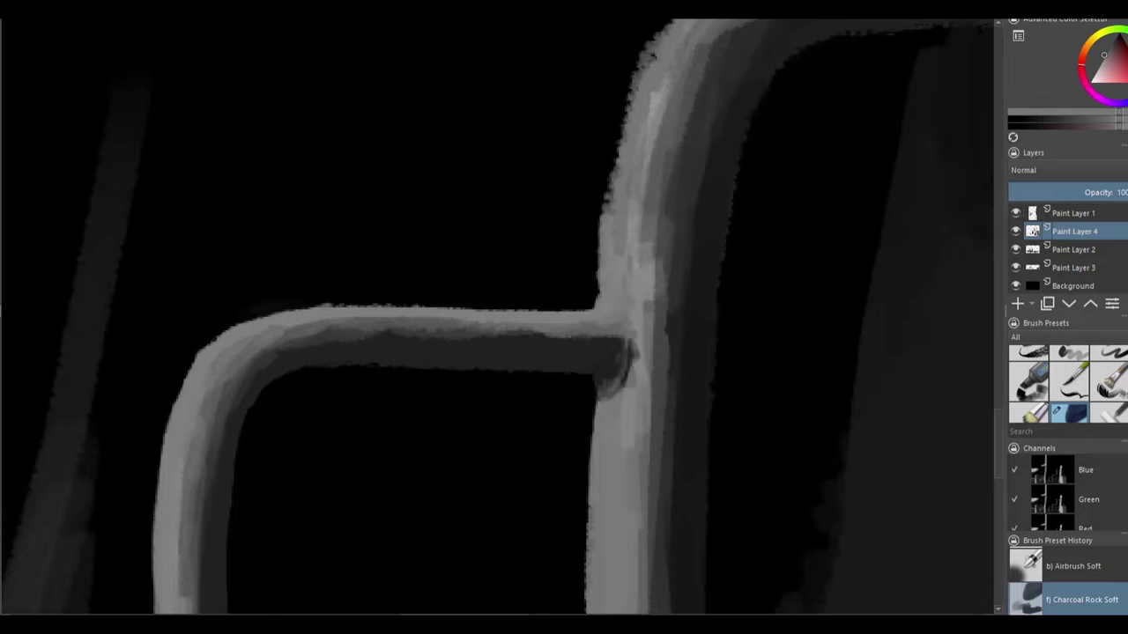
left_click_drag(629, 334, 620, 384)
Paint a narrow shaded collar around the taller pipe just above the joint with the small pipe.
scroll(616, 343, "up", 2)
left_click_drag(499, 319, 499, 440)
left_click_drag(515, 333, 516, 445)
left_click_drag(583, 342, 583, 445)
left_click_drag(622, 331, 622, 447)
left_click_drag(647, 185, 646, 308)
left_click_drag(564, 352, 652, 317)
scroll(498, 317, "down", 3)
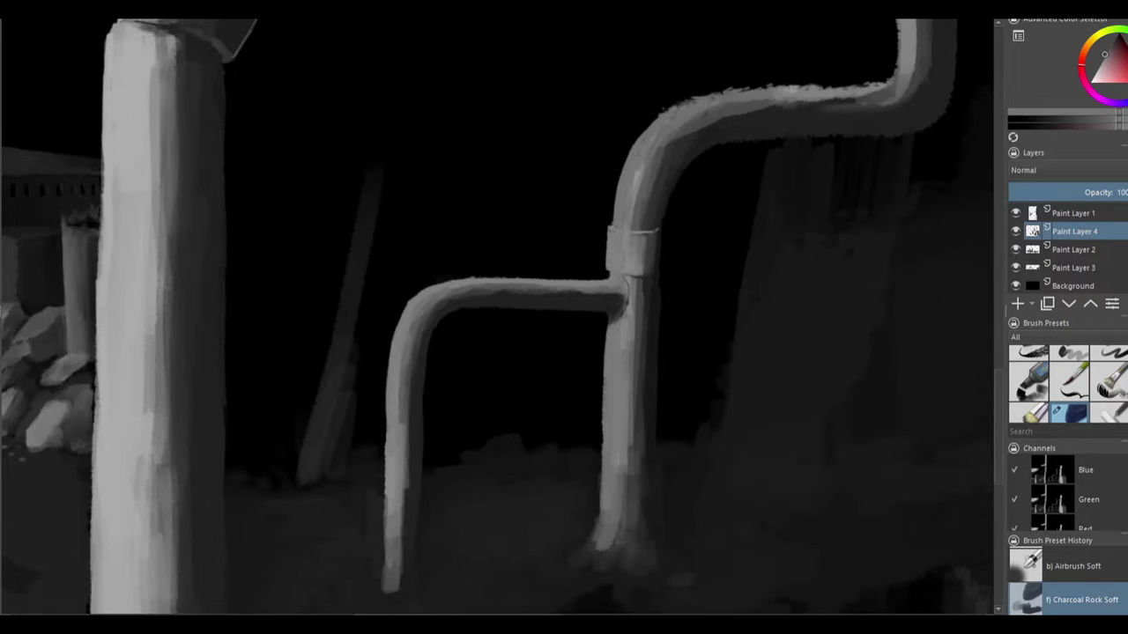
Clean up the light upper edge along the horizontal bend of the taller pipe.
scroll(498, 317, "up", 4)
left_click_drag(564, 255, 801, 238)
scroll(564, 352, "down", 3)
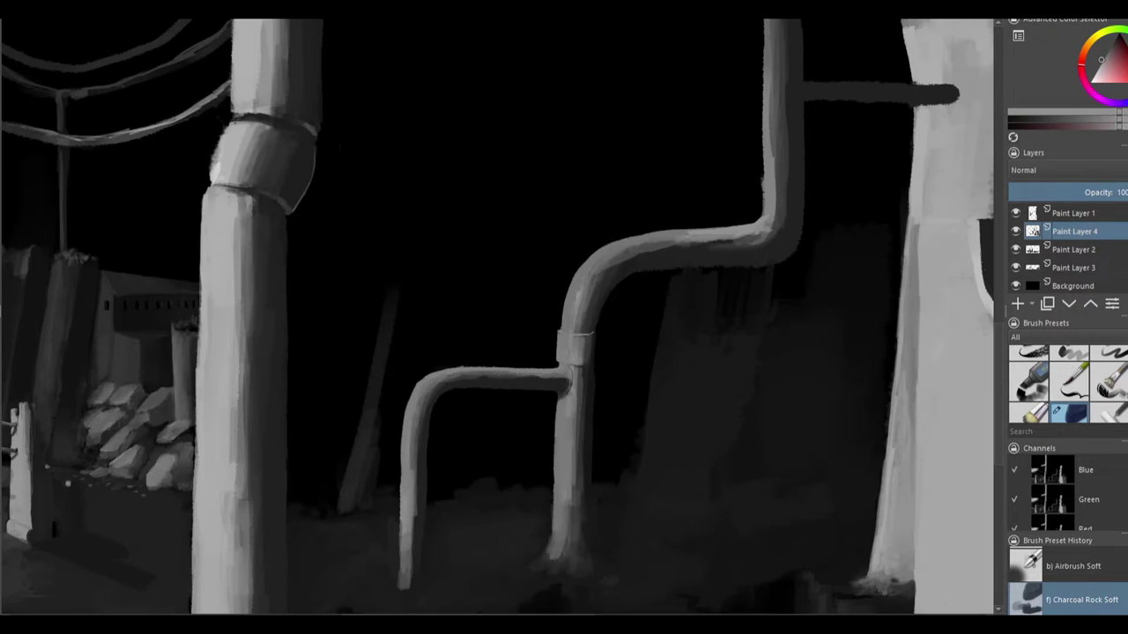
Square off and shade the lower end of the small bent pipe.
scroll(564, 353, "up", 3)
left_click_drag(473, 507, 466, 553)
left_click_drag(451, 483, 450, 552)
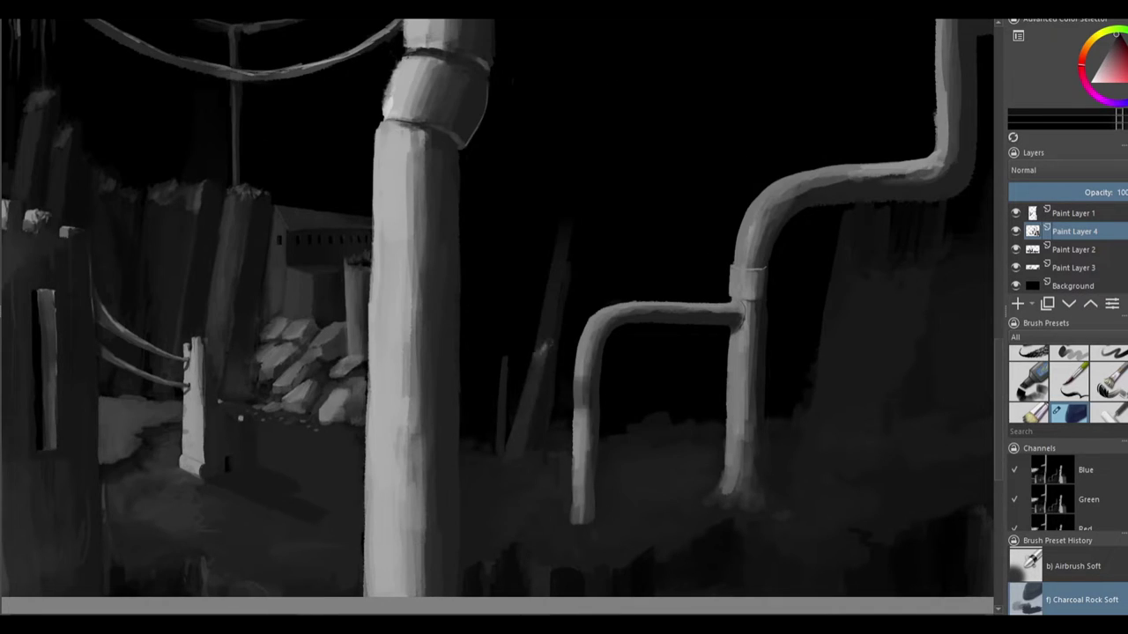
Paint a short post beside the leaning post behind the large pipe and join both at a lighter grey base.
left_click_drag(493, 456, 508, 346)
scroll(440, 511, "up", 3)
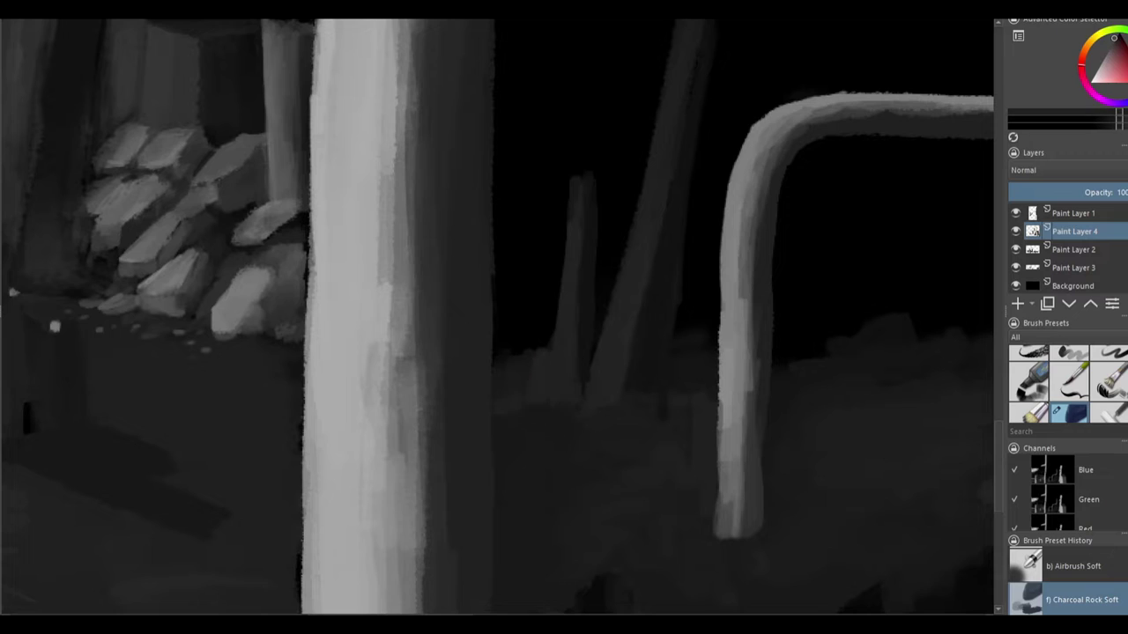
left_click_drag(568, 202, 568, 396)
left_click_drag(564, 353, 511, 427)
left_click_drag(622, 106, 547, 458)
left_click_drag(573, 343, 546, 480)
left_click_drag(529, 441, 524, 480)
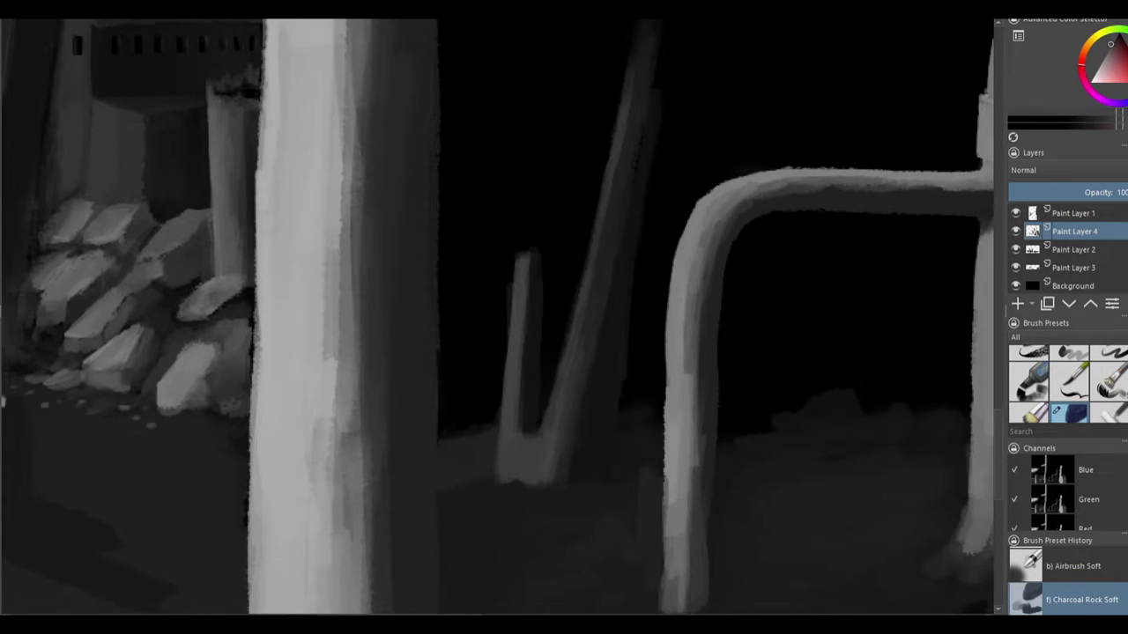
Shade the short and leaning posts with lighter left sides and darker right sides.
left_click_drag(586, 295, 559, 467)
left_click_drag(608, 193, 557, 476)
left_click_drag(648, 53, 621, 207)
left_click_drag(659, 97, 661, 132)
mouse_move(507, 264)
left_mouse_down()
mouse_move(506, 440)
mouse_move(563, 290)
mouse_move(572, 325)
mouse_move(525, 420)
left_mouse_up()
Paint a low grey mound on the ground between the large pipe and the short post.
scroll(483, 466, "up", 2)
mouse_move(476, 355)
left_mouse_down()
mouse_move(533, 342)
mouse_move(497, 356)
left_mouse_up()
mouse_move(530, 397)
left_mouse_down()
mouse_move(532, 372)
mouse_move(489, 362)
left_mouse_up()
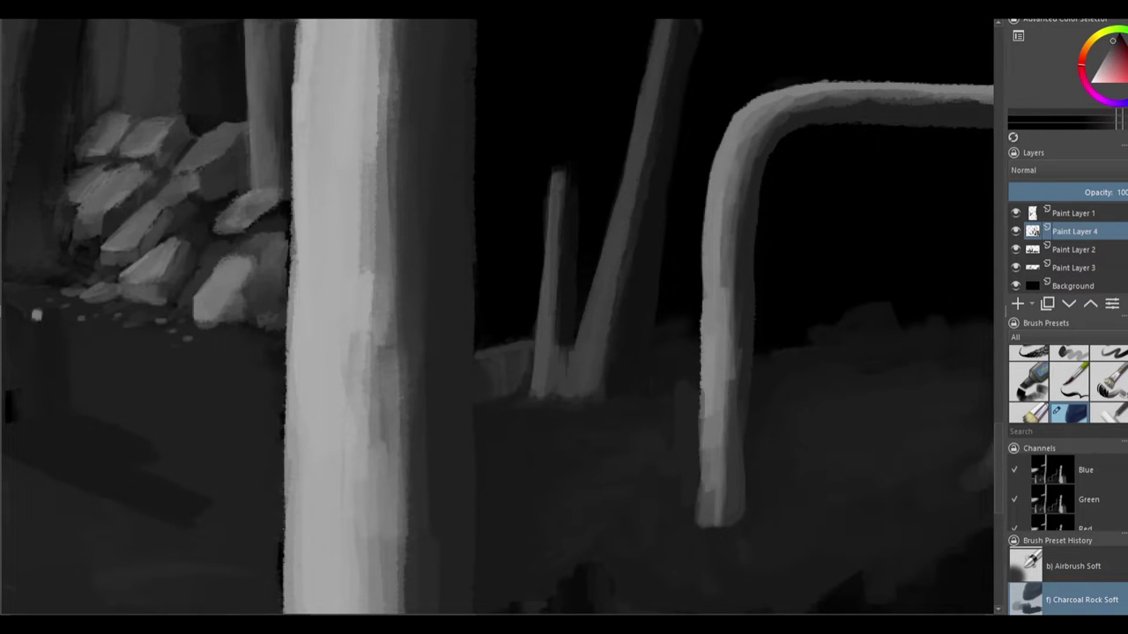
Extend the wall beside the tower to the canvas's right edge with vertical grey strokes.
scroll(493, 317, "down", 3)
scroll(353, 264, "up", 3)
left_click_drag(572, 458, 705, 529)
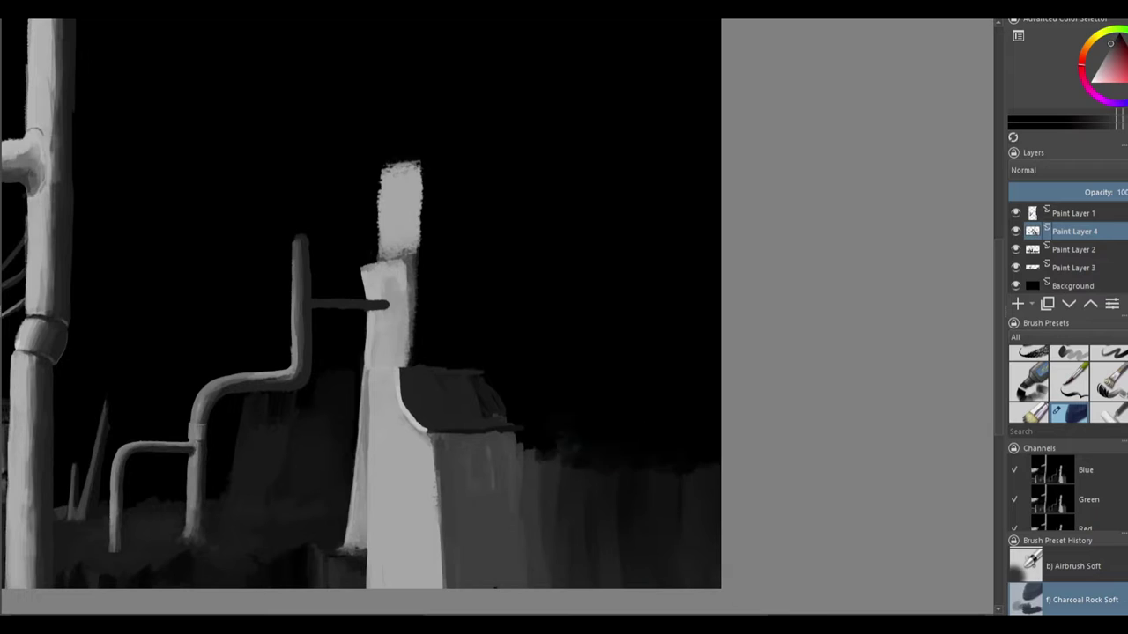
mouse_move(542, 586)
left_mouse_down()
mouse_move(569, 475)
mouse_move(652, 528)
left_mouse_up()
left_click_drag(617, 586, 718, 476)
Paint a dark shadow side on the tower's upper sections, widening down to the roof.
mouse_move(414, 264)
left_mouse_down()
mouse_move(418, 365)
mouse_move(475, 363)
left_mouse_up()
left_click_drag(436, 246, 480, 352)
mouse_move(427, 167)
left_mouse_down()
mouse_move(430, 273)
mouse_move(465, 303)
left_mouse_up()
left_click(426, 417, "ctrl")
left_click_drag(424, 379, 423, 412)
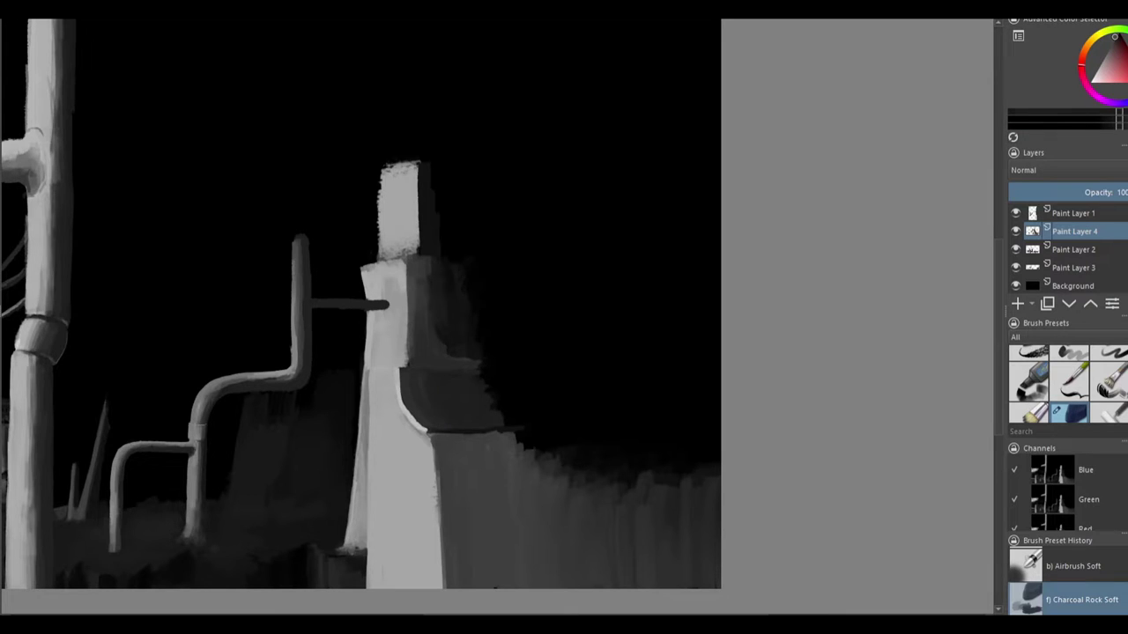
Add thin upright spikes along the ragged top of the wall beside the tower.
left_click_drag(553, 467, 541, 433)
left_click_drag(631, 493, 627, 450)
left_click_drag(589, 485, 586, 442)
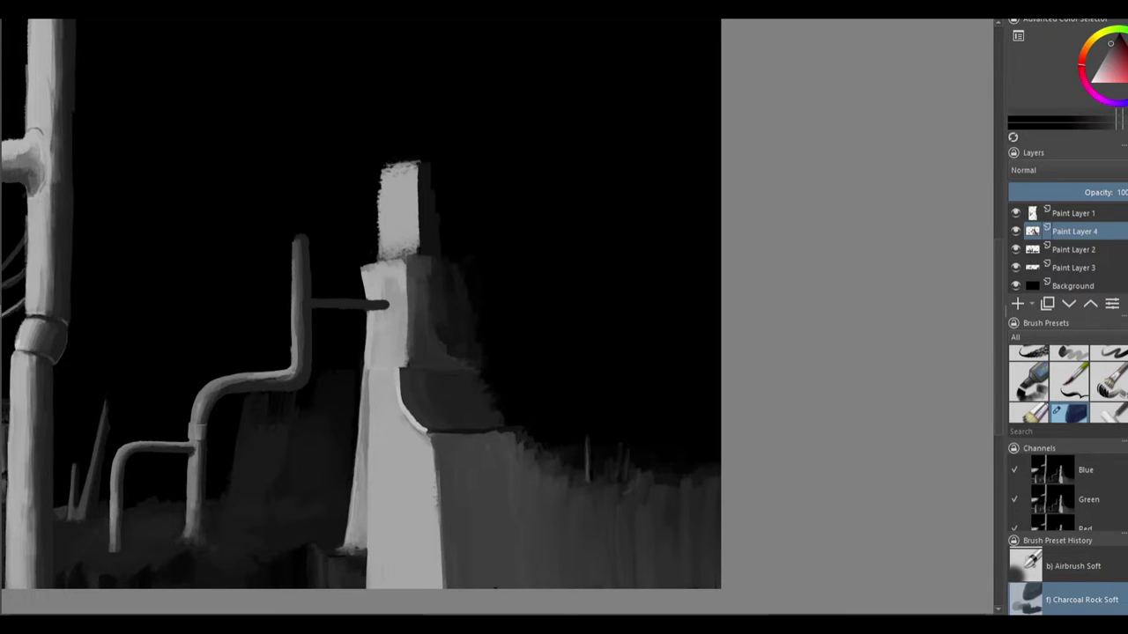
Paint dim vertical wall shapes and dark gaps behind the upper tower, right of its shadow side.
scroll(405, 537, "up", 1)
left_click_drag(332, 345, 244, 354)
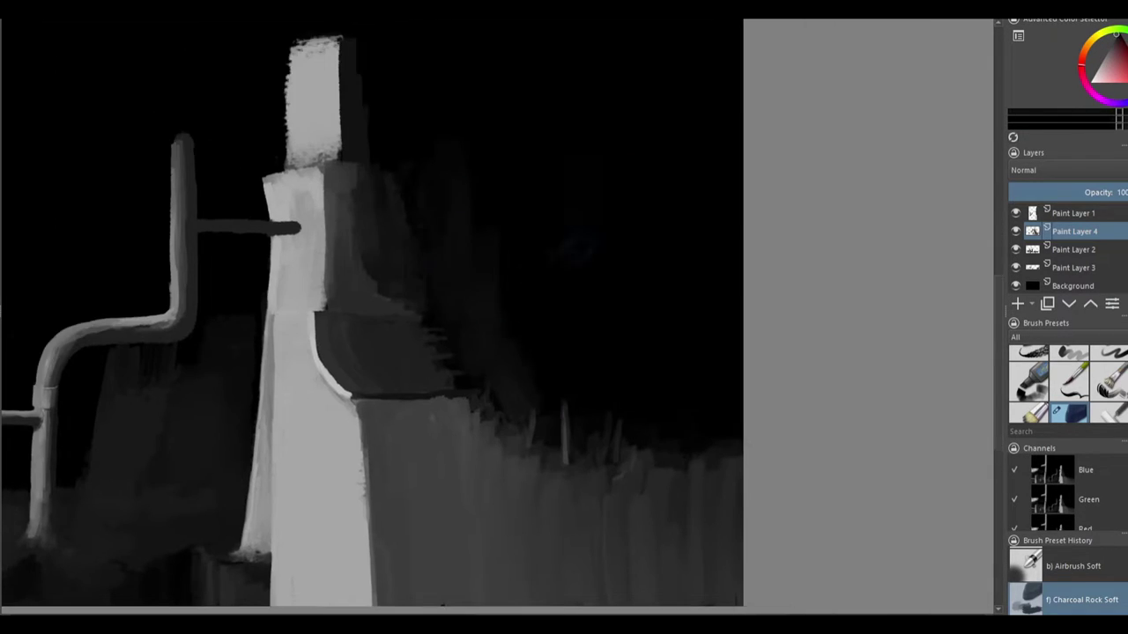
left_click_drag(375, 203, 415, 291)
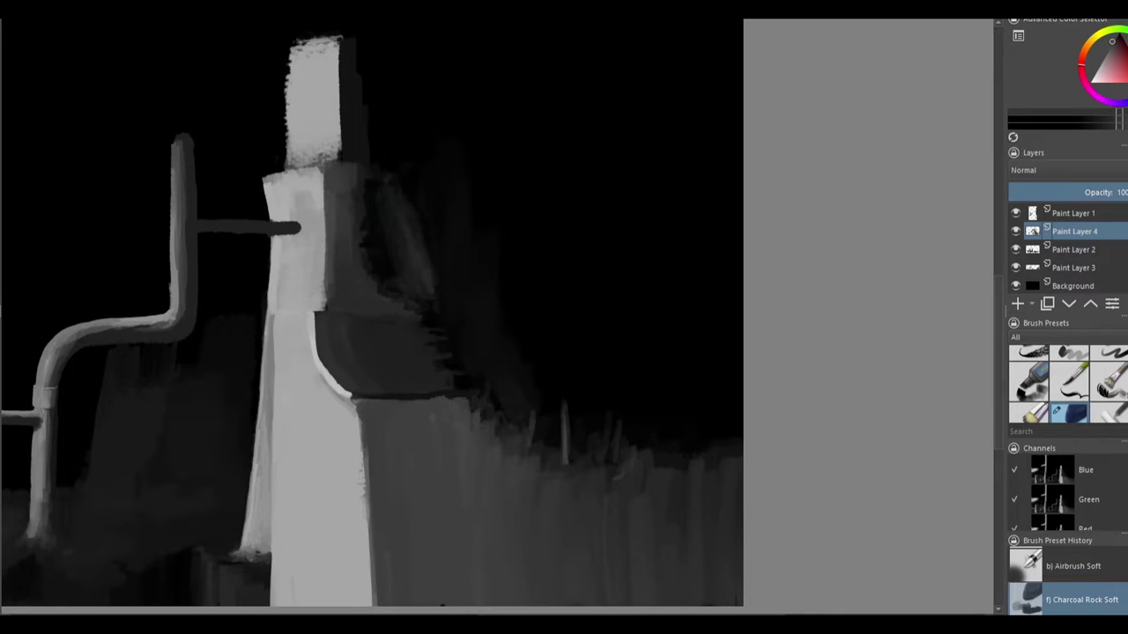
left_click_drag(441, 168, 450, 352)
left_click_drag(370, 168, 422, 300)
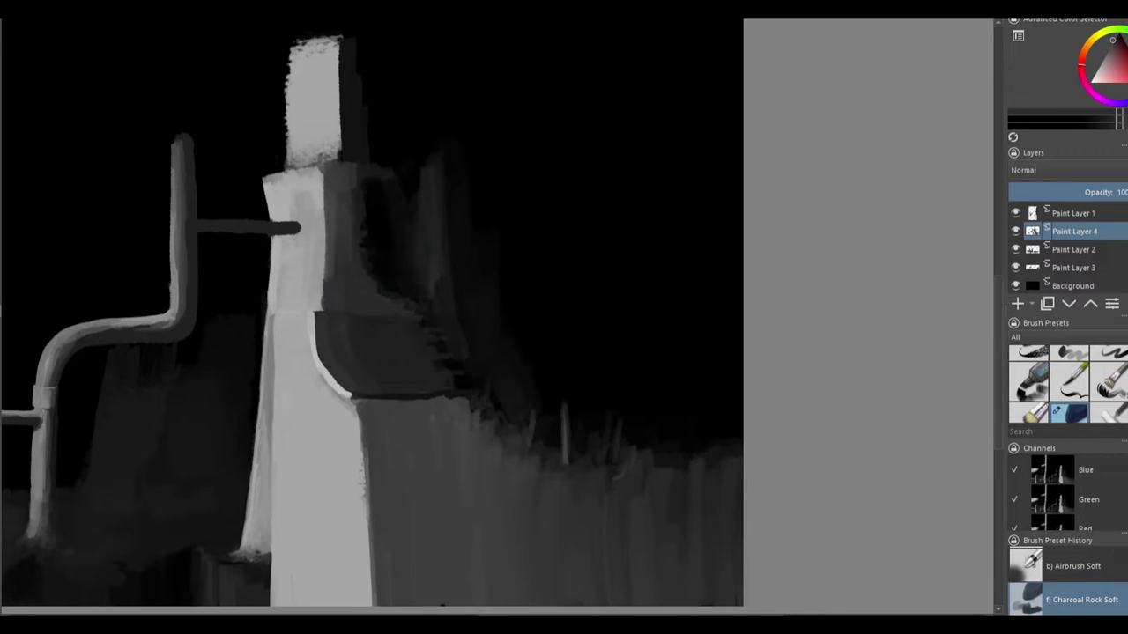
Sharpen the boundary between the tower's lit face and its shadow side on the upper sections.
left_click_drag(328, 172, 326, 308)
left_click_drag(338, 40, 337, 150)
left_click_drag(346, 214, 352, 217)
mouse_move(412, 162)
left_mouse_down()
mouse_move(441, 180)
mouse_move(441, 196)
left_mouse_up()
Paint a row of four black arched windows in the grey wall below the roof.
key("plus")
left_click_drag(498, 280, 497, 318)
left_click_drag(540, 282, 540, 317)
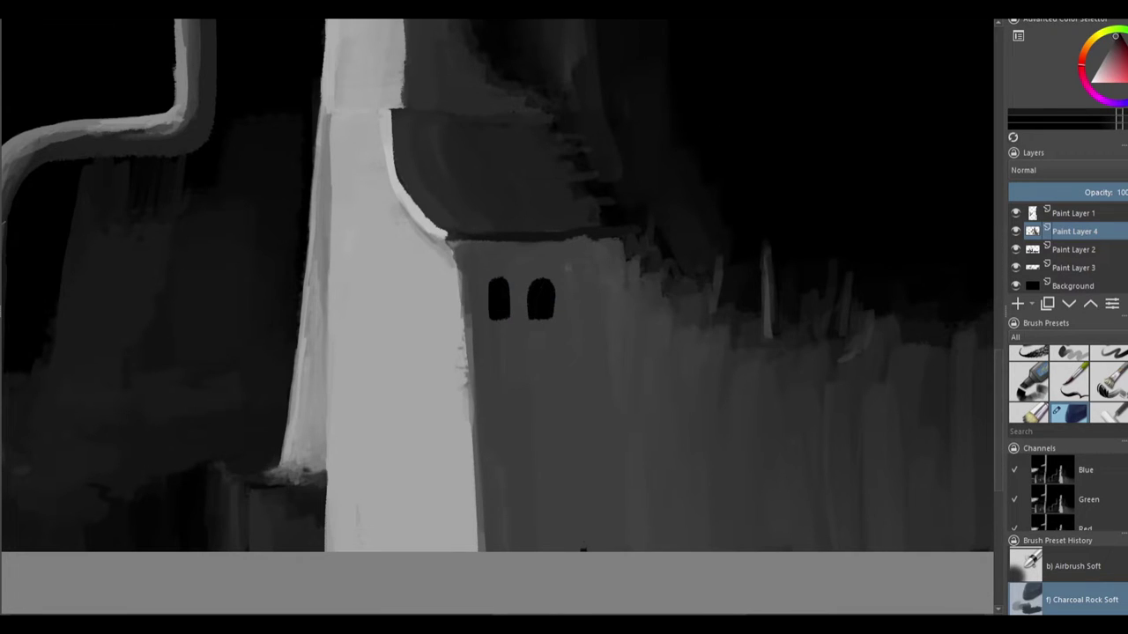
key("plus")
left_click_drag(583, 278, 583, 313)
left_click_drag(624, 276, 623, 311)
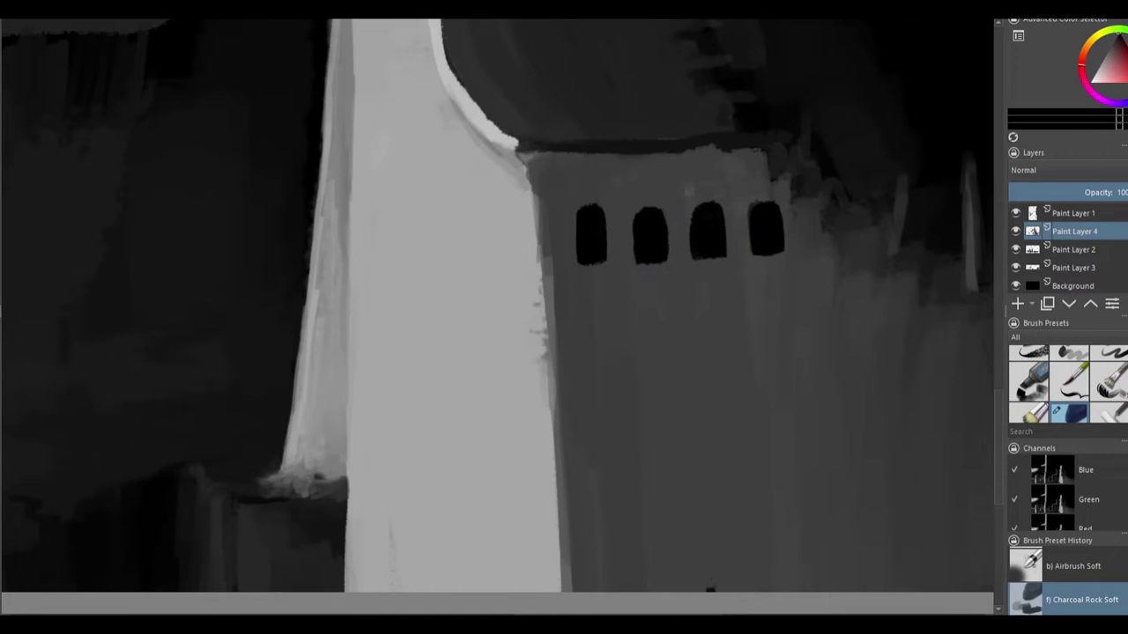
Lighten the inner side of the first window and dab small dark damage marks on the wall below the windows.
mouse_move(596, 208)
left_mouse_down()
mouse_move(583, 247)
mouse_move(603, 262)
mouse_move(589, 262)
mouse_move(607, 255)
left_mouse_up()
key("minus")
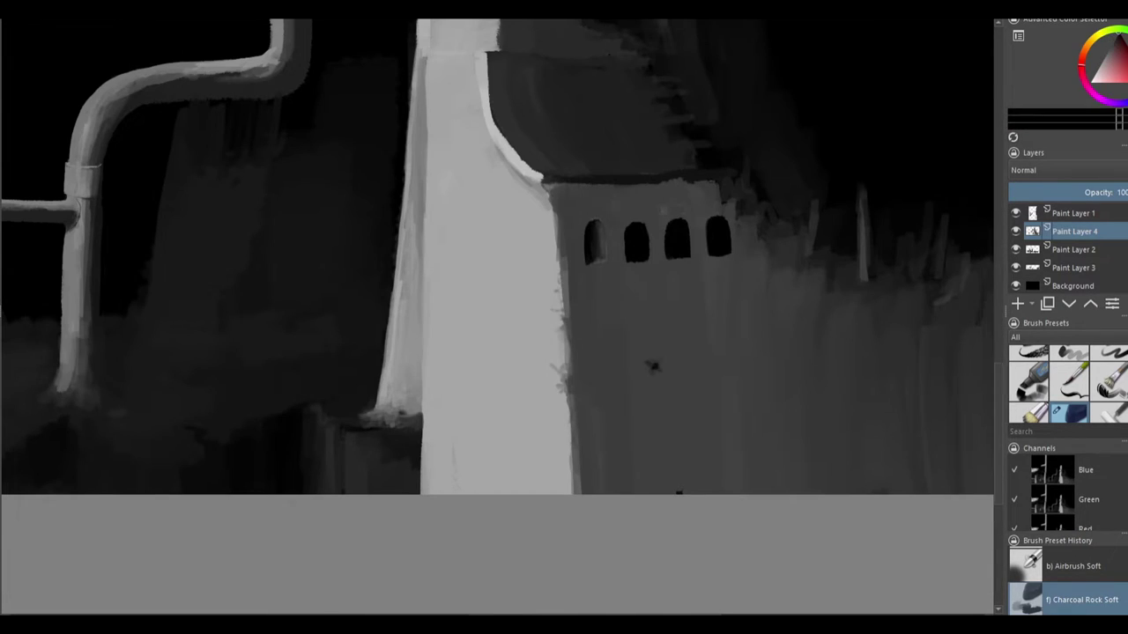
left_click_drag(677, 306, 701, 309)
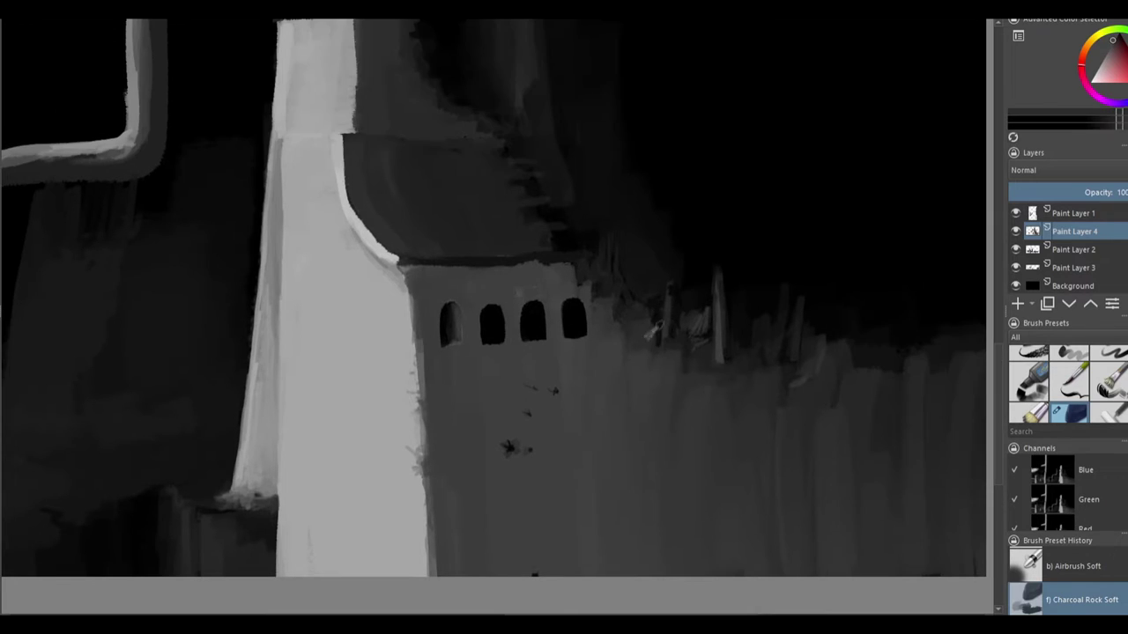
Blend the debris along the wall's top edge and darken the background beside the roof's ragged edge.
left_click_drag(819, 236, 674, 319)
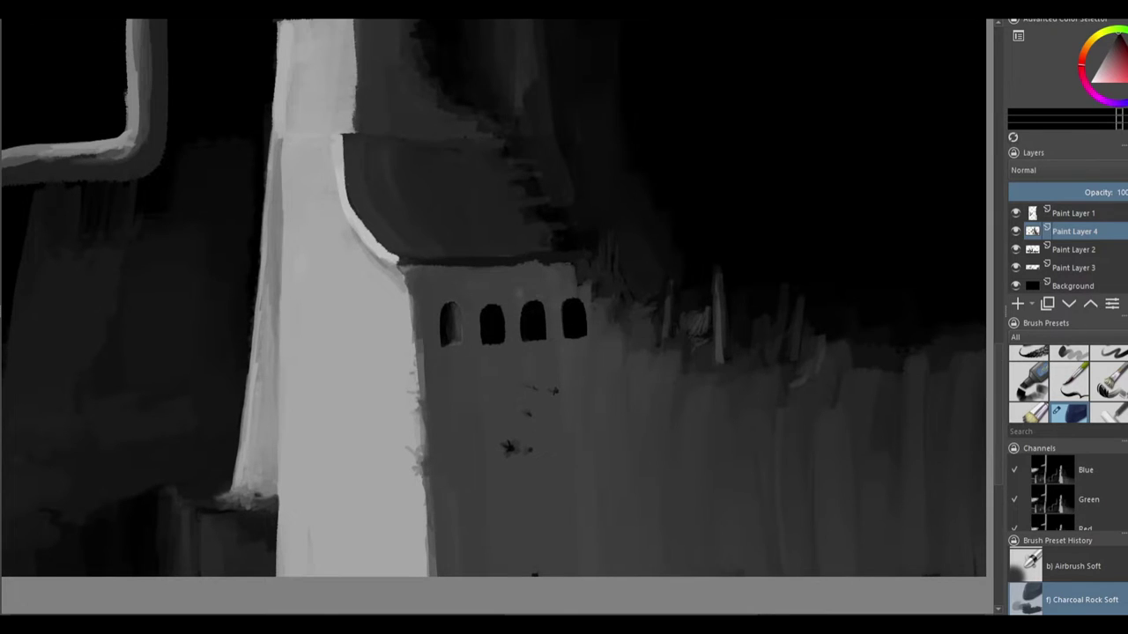
left_click_drag(617, 264, 671, 389)
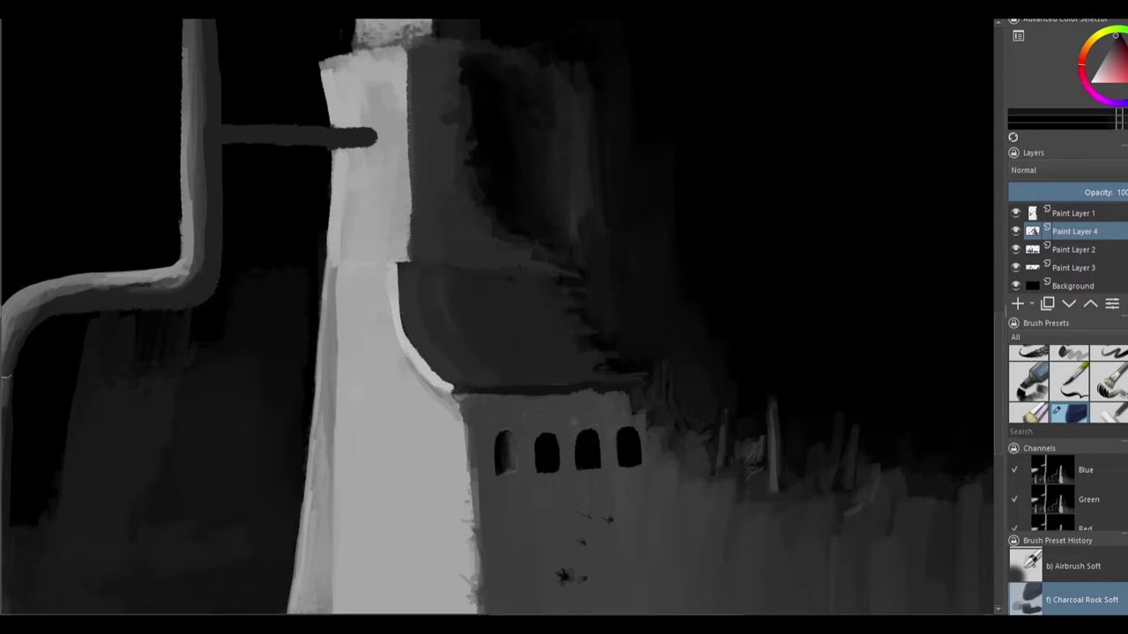
left_click_drag(578, 299, 591, 313)
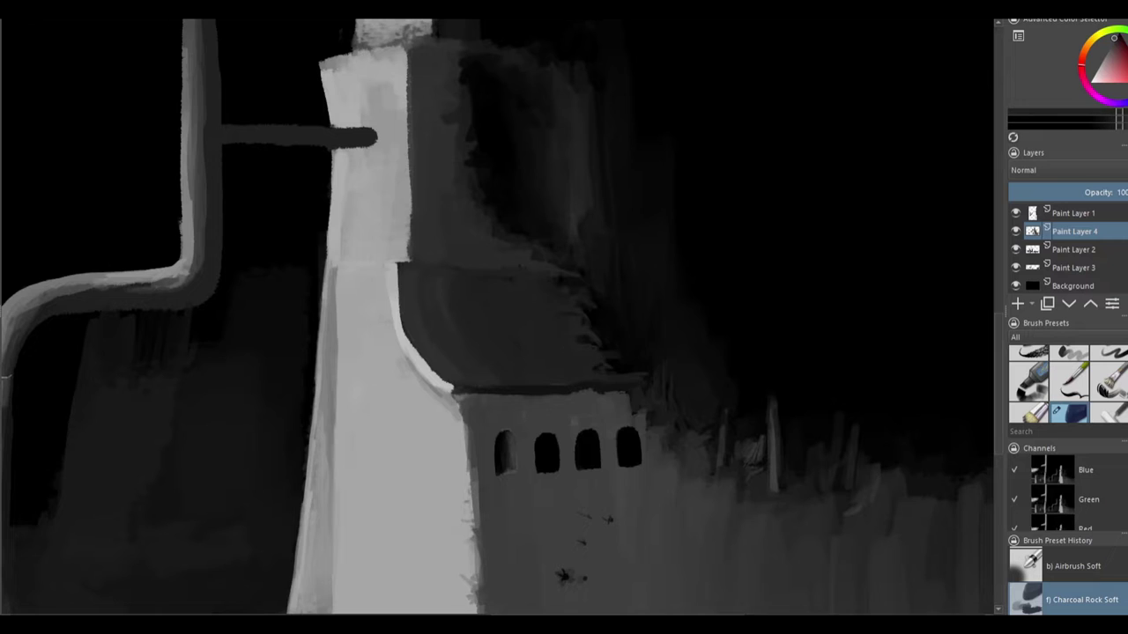
scroll(499, 318, "down", 1)
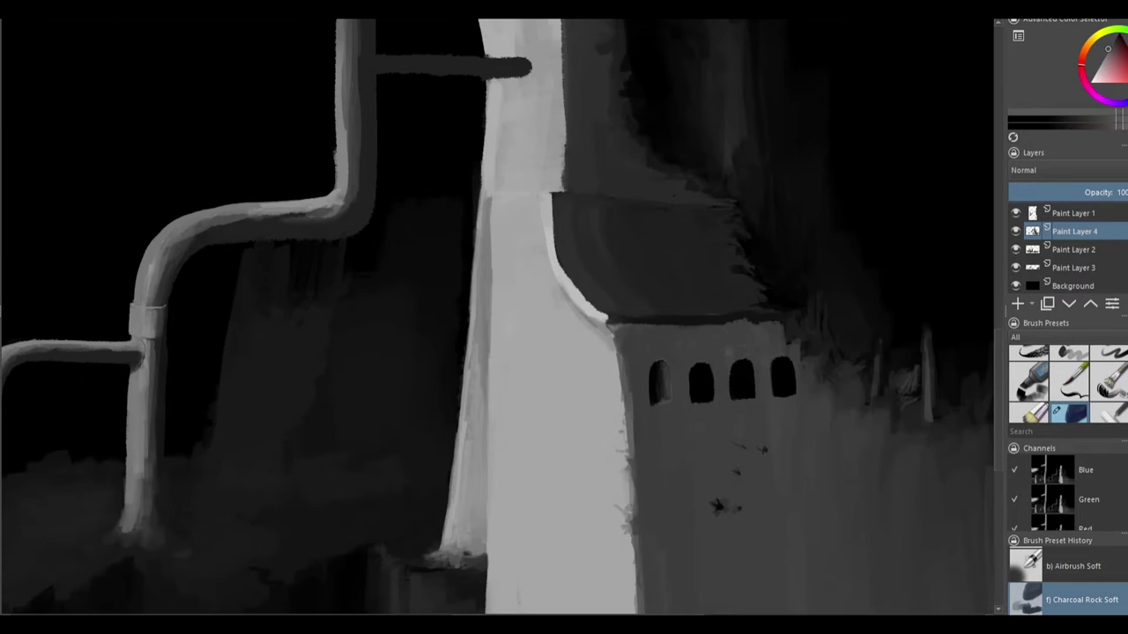
Define the inner recesses of the first two arched windows with black openings and grey right-hand edges.
scroll(751, 539, "up", 5)
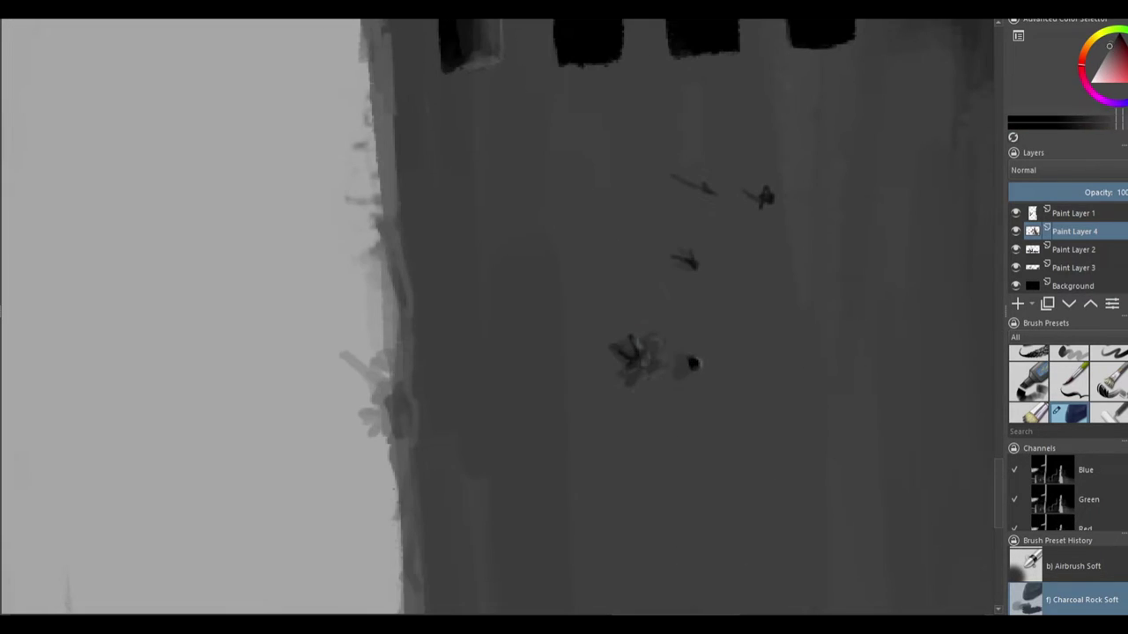
left_click_drag(694, 363, 666, 586)
left_click_drag(474, 286, 433, 284)
mouse_move(537, 281)
left_mouse_down()
mouse_move(590, 278)
mouse_move(573, 185)
left_mouse_up()
left_click_drag(567, 269, 569, 195)
mouse_move(427, 287)
left_mouse_down()
mouse_move(442, 289)
mouse_move(445, 220)
left_mouse_up()
left_click_drag(447, 181, 451, 282)
scroll(492, 115, "down", 3)
scroll(480, 101, "up", 3)
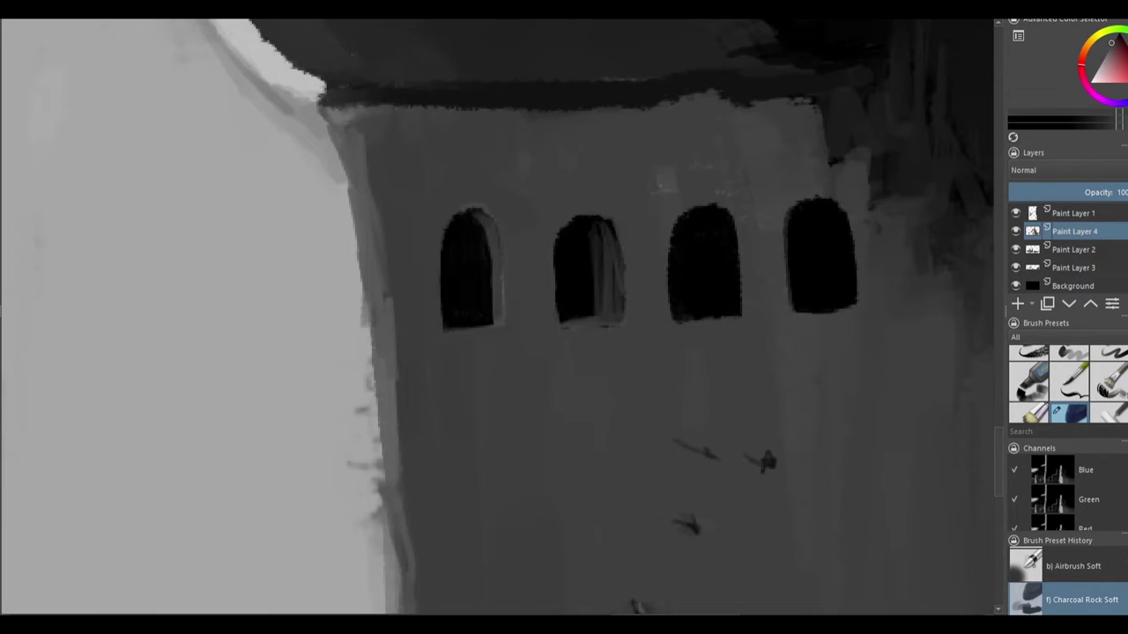
Finish the second window's recess and add matching grey inner edges to the third and fourth windows.
left_click_drag(589, 231, 595, 321)
left_click_drag(733, 211, 735, 316)
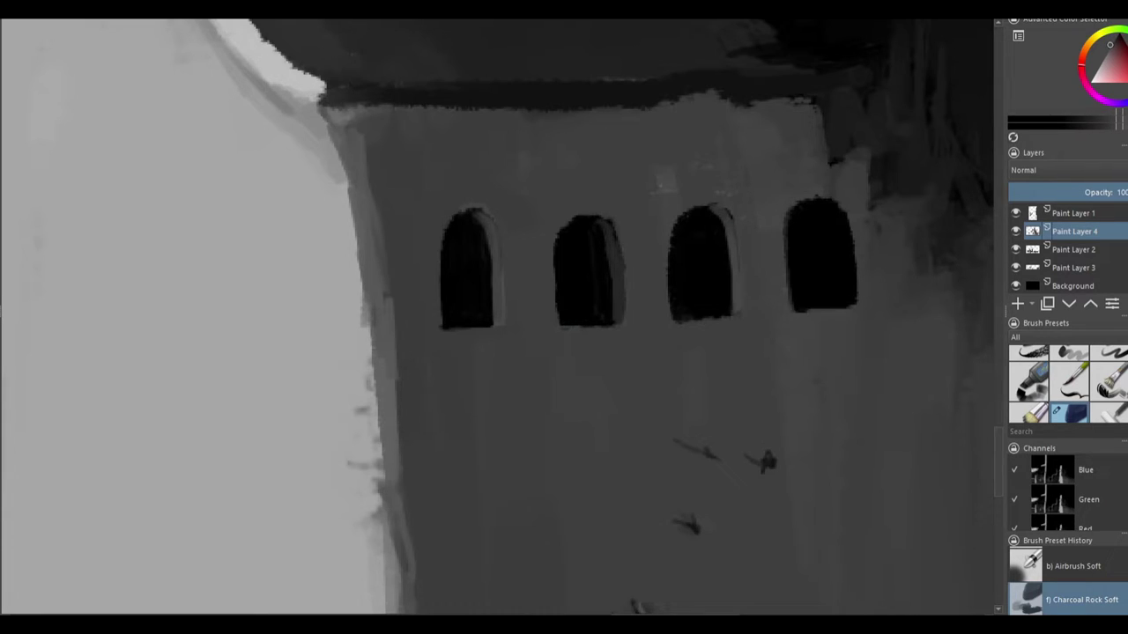
left_click_drag(851, 307, 830, 206)
Streak dark drips below the four windows and tone down the bright rim along the roof's curved edge.
left_click_drag(816, 316, 814, 365)
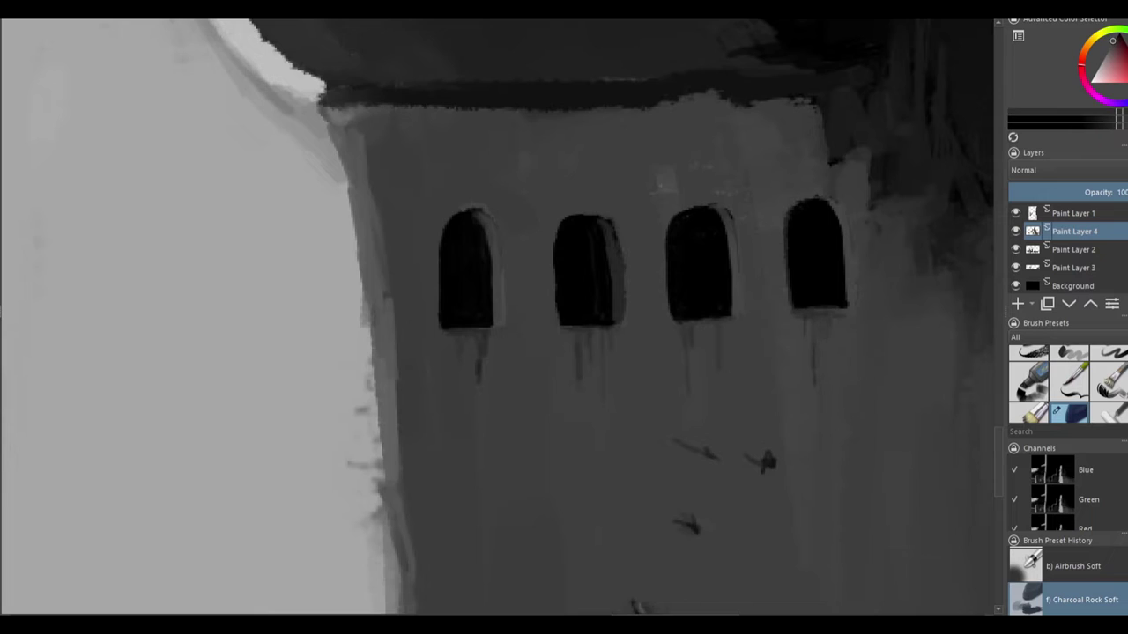
key("minus")
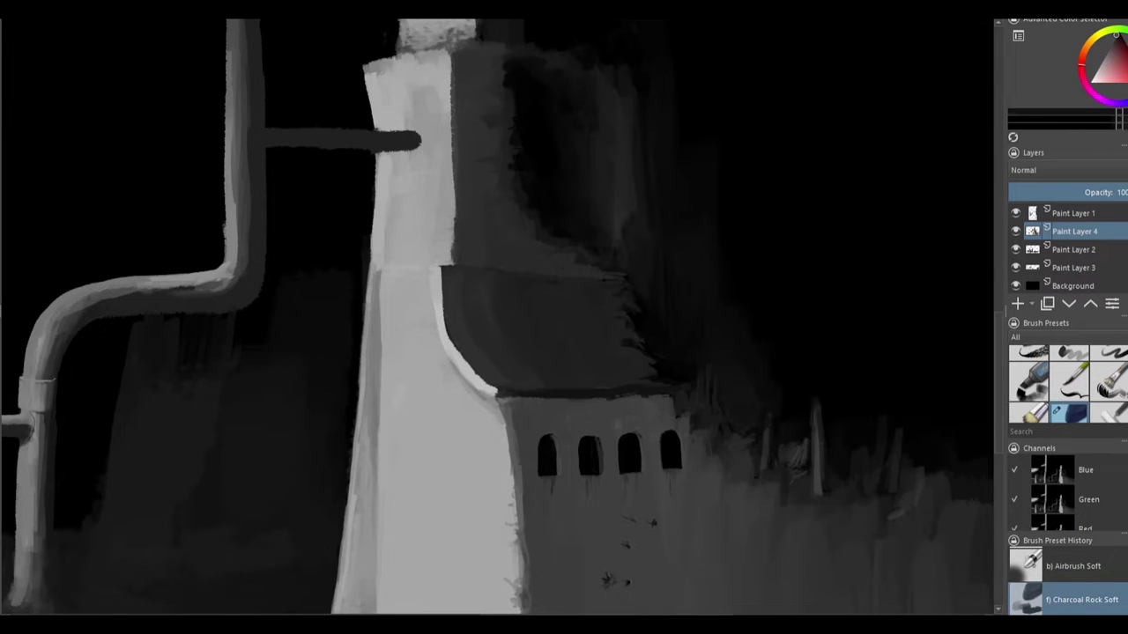
left_click_drag(442, 295, 474, 372)
key("plus")
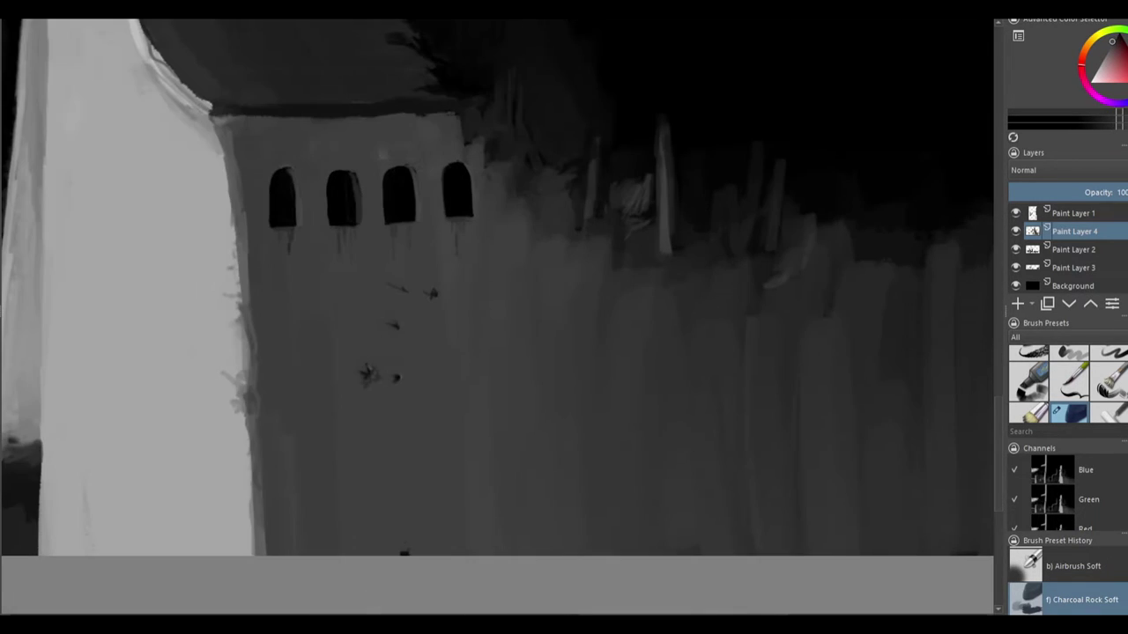
Define the dim background blocks above the wall, separating their silhouettes and catching faint light along their top edges.
key("minus")
key("minus")
left_click_drag(486, 264, 652, 308)
left_click_drag(516, 225, 527, 237)
left_click_drag(588, 286, 591, 347)
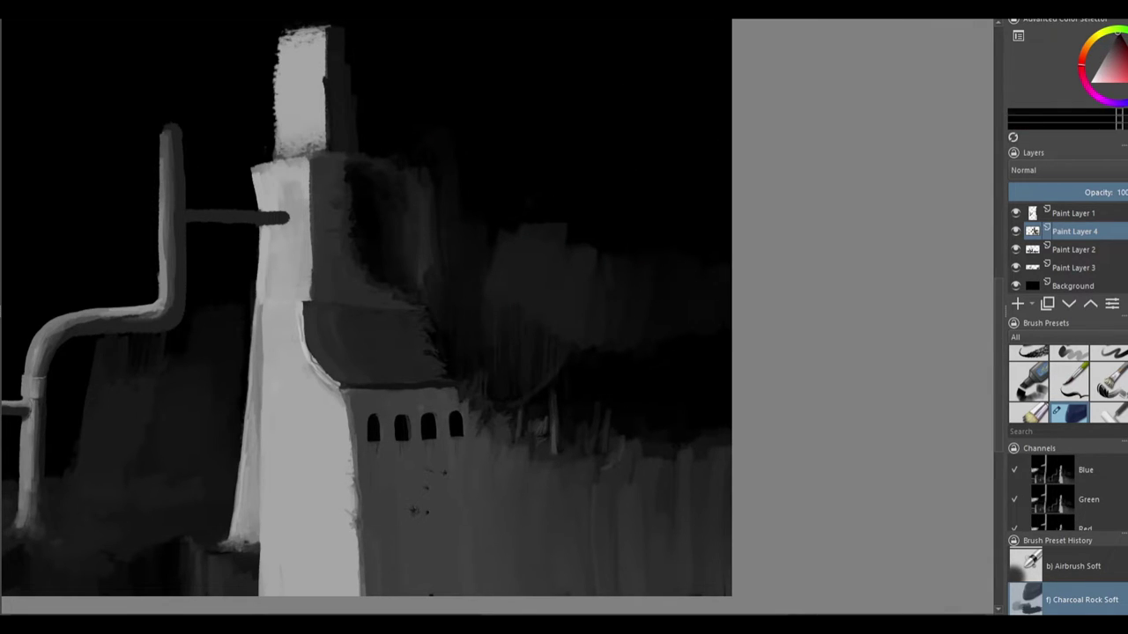
key("plus")
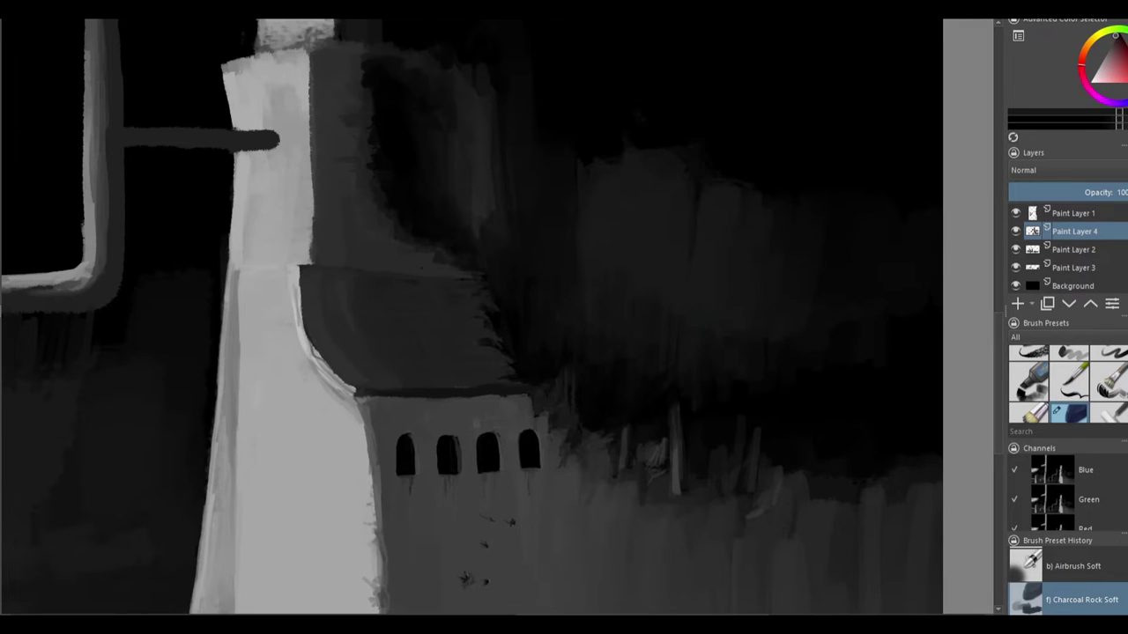
left_click_drag(584, 163, 623, 150)
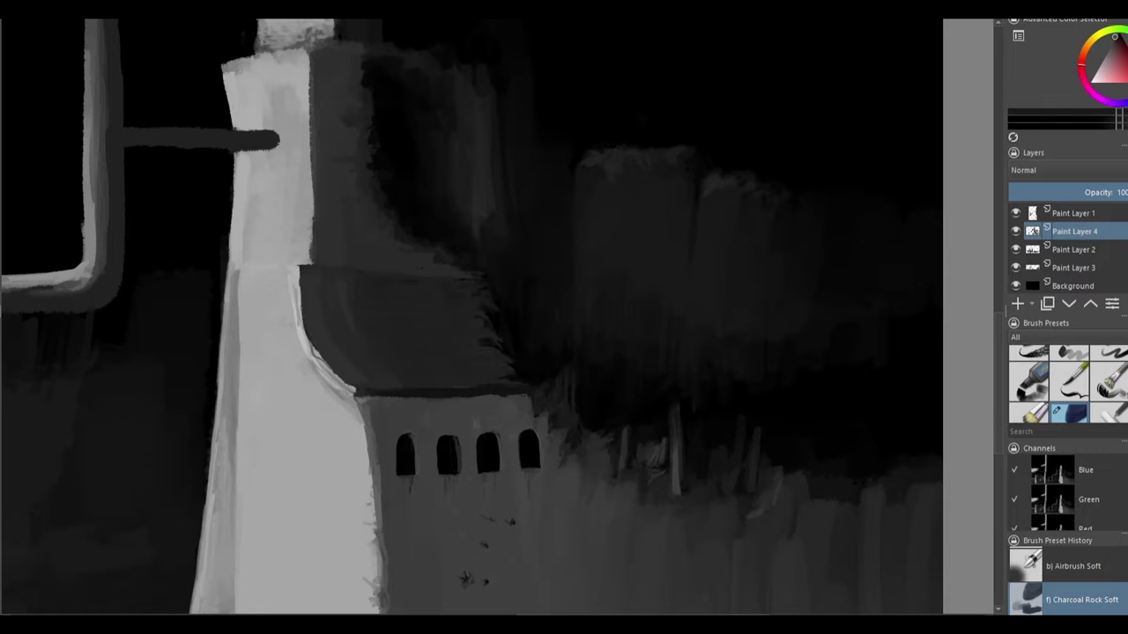
scroll(714, 189, "down", 1)
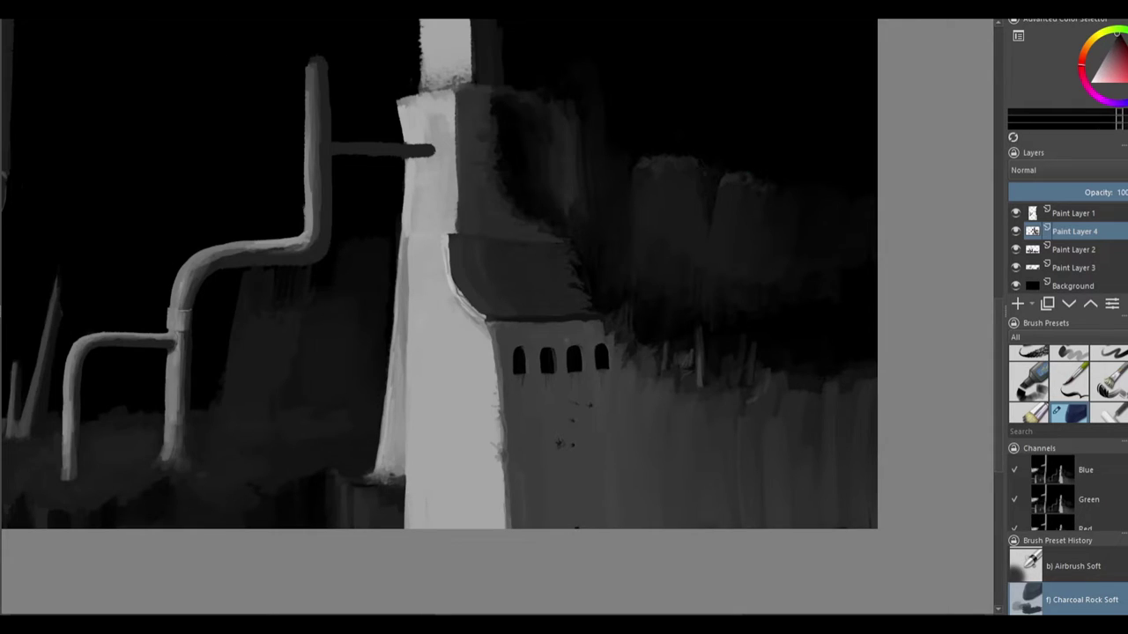
scroll(353, 347, "down", 1)
scroll(721, 372, "up", 1)
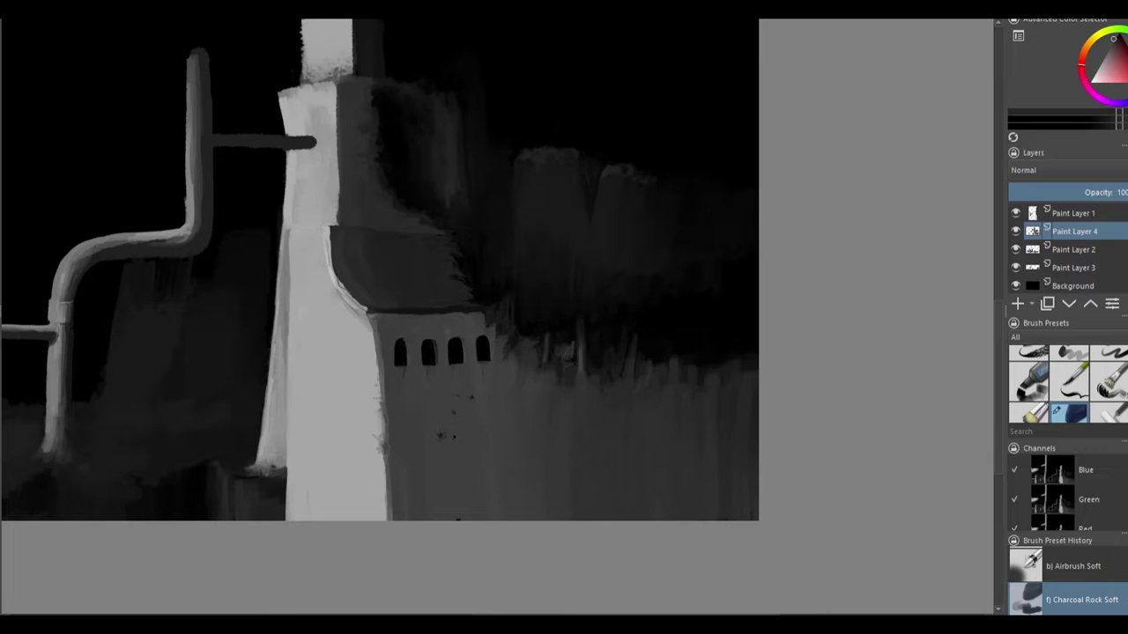
Reshape the posts and debris along the wall's top edge into shorter, darker jagged spikes.
scroll(418, 485, "up", 3)
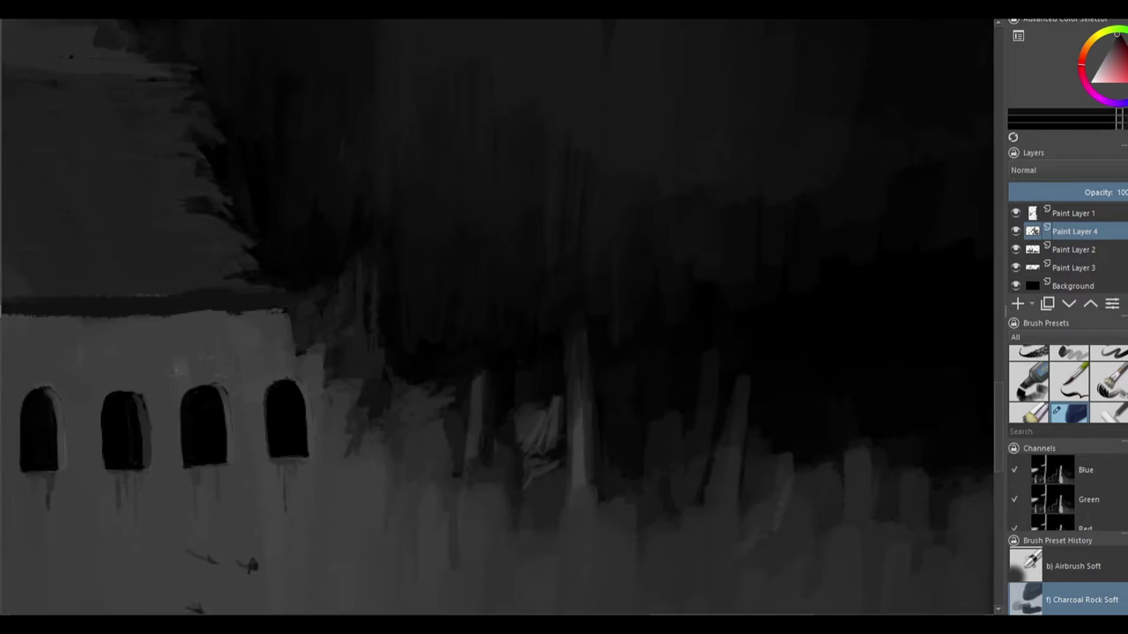
left_click_drag(577, 221, 251, 565)
scroll(583, 416, "down", 1)
left_click(476, 401, "ctrl")
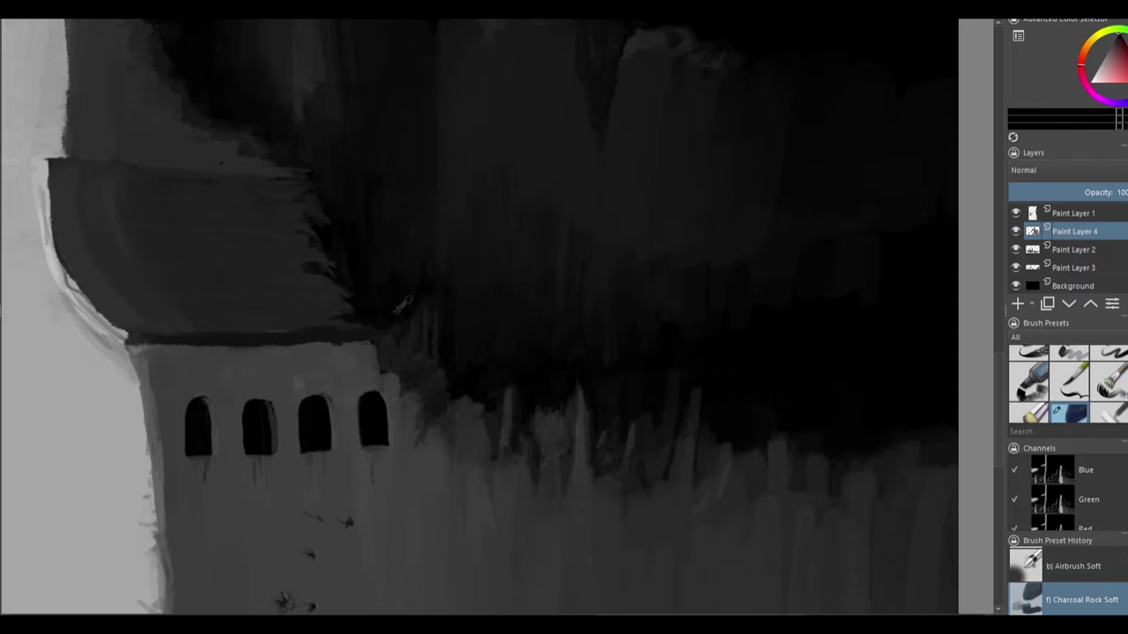
scroll(476, 290, "down", 1)
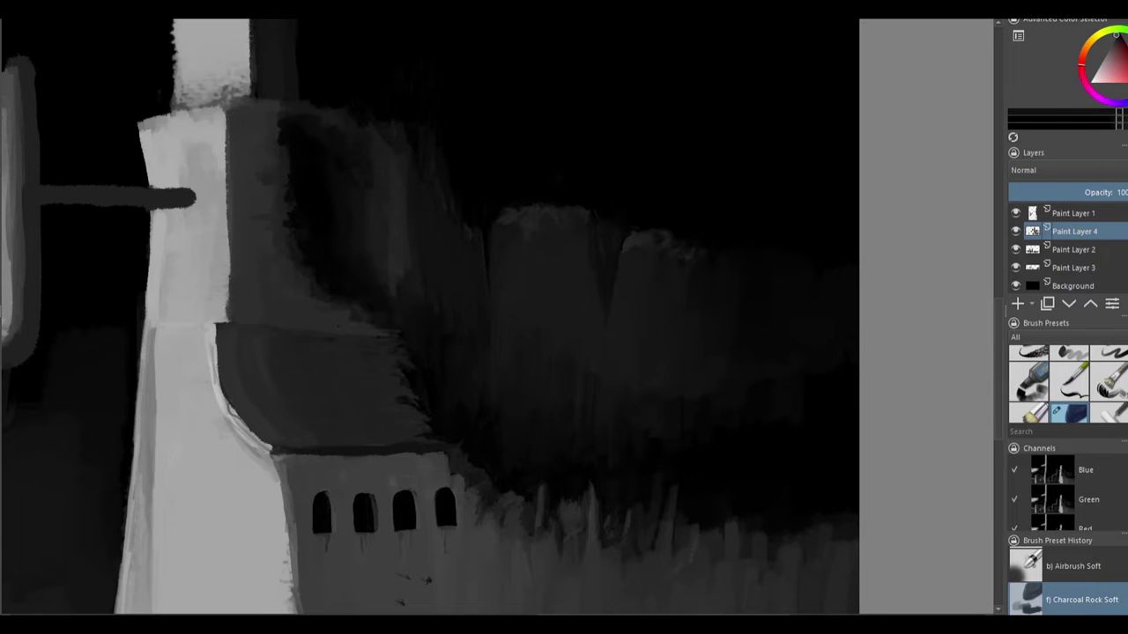
Refine the tower's upper edges, trim the horizontal pipe where it meets the tower, and hang faint drips beneath it.
left_click(232, 236, "ctrl")
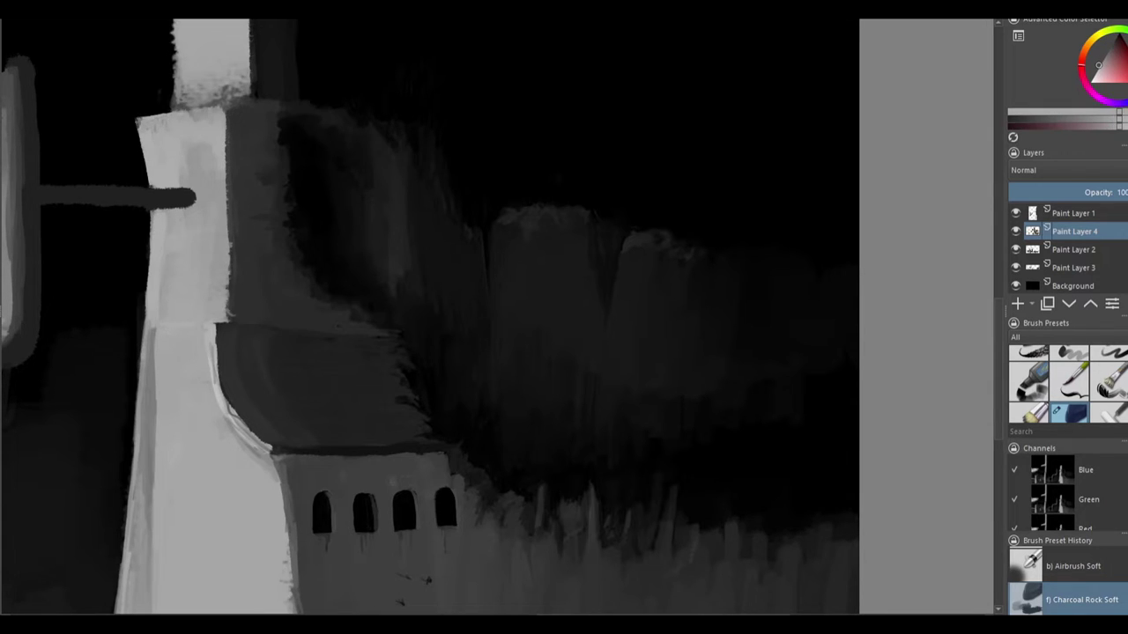
left_click_drag(494, 317, 626, 388)
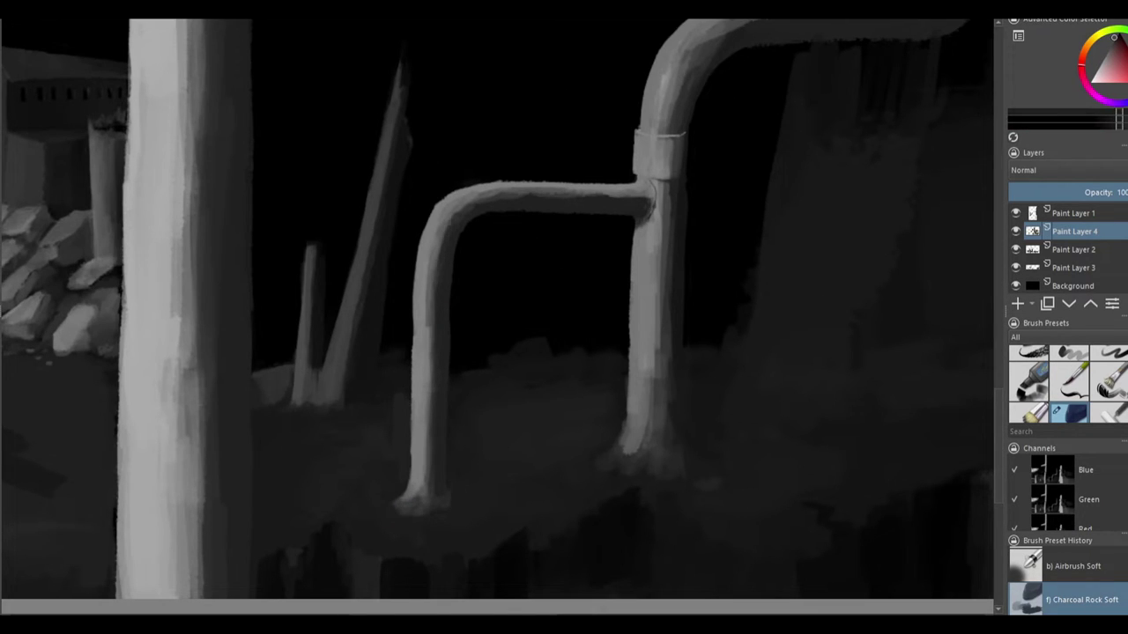
left_click(694, 108, "ctrl")
scroll(694, 108, "up", 6)
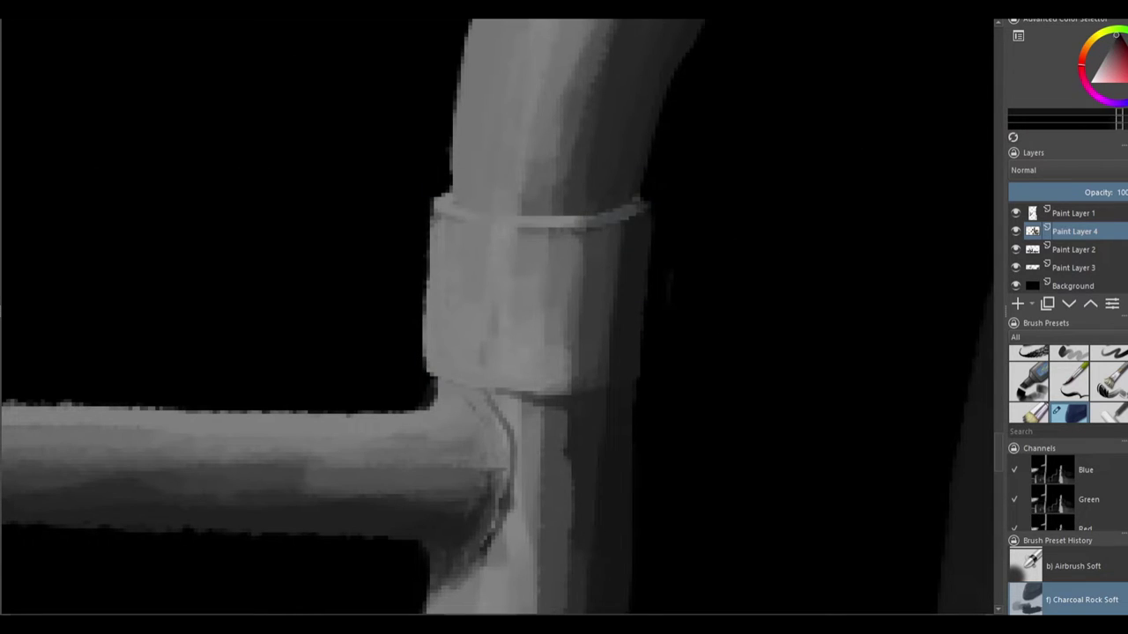
scroll(497, 318, "down", 6)
scroll(498, 317, "up", 4)
scroll(498, 317, "down", 5)
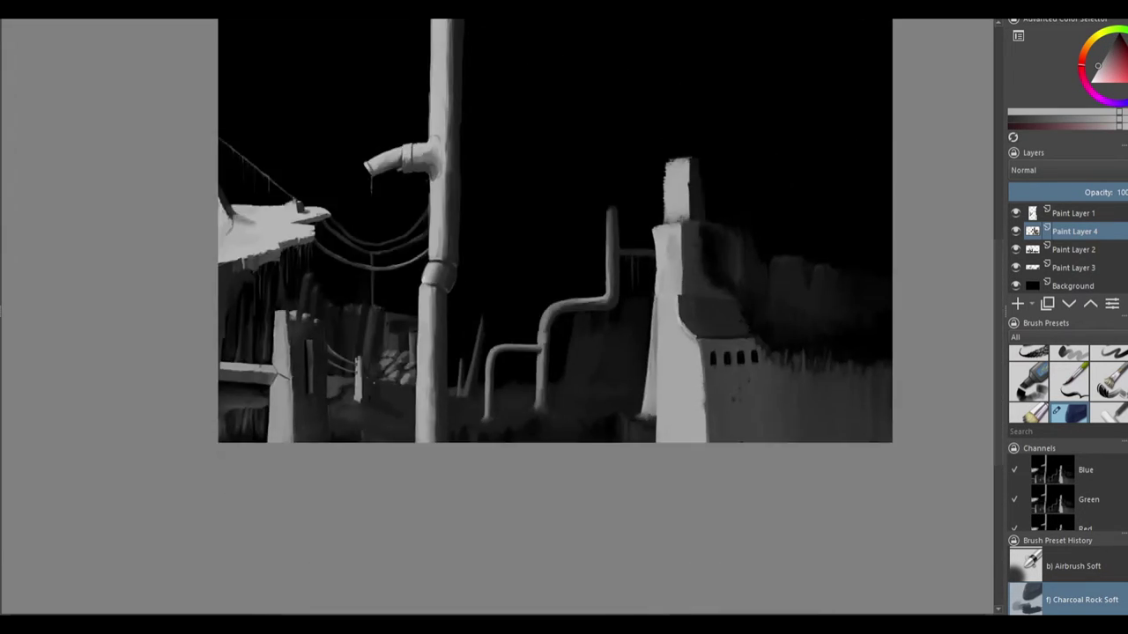
Paint a pale ledge across the tower's front, projecting slightly past its left edge.
scroll(624, 398, "up", 8)
left_click_drag(544, 244, 542, 361)
mouse_move(539, 225)
left_mouse_down()
mouse_move(564, 370)
mouse_move(600, 371)
left_mouse_up()
mouse_move(664, 356)
left_mouse_down()
mouse_move(370, 343)
mouse_move(653, 366)
mouse_move(335, 341)
left_mouse_up()
left_click_drag(632, 370, 361, 363)
scroll(705, 379, "down", 5)
scroll(705, 379, "up", 5)
left_click_drag(576, 273, 451, 255)
scroll(705, 352, "down", 3)
Paint a black arched doorway above the ledge and shade the ledge's top surface and darker right end.
left_click_drag(762, 374, 806, 378)
mouse_move(753, 309)
left_mouse_down()
mouse_move(751, 366)
mouse_move(763, 269)
mouse_move(773, 352)
left_mouse_up()
mouse_move(768, 280)
left_mouse_down()
mouse_move(770, 361)
mouse_move(763, 275)
mouse_move(757, 365)
mouse_move(805, 374)
left_mouse_up()
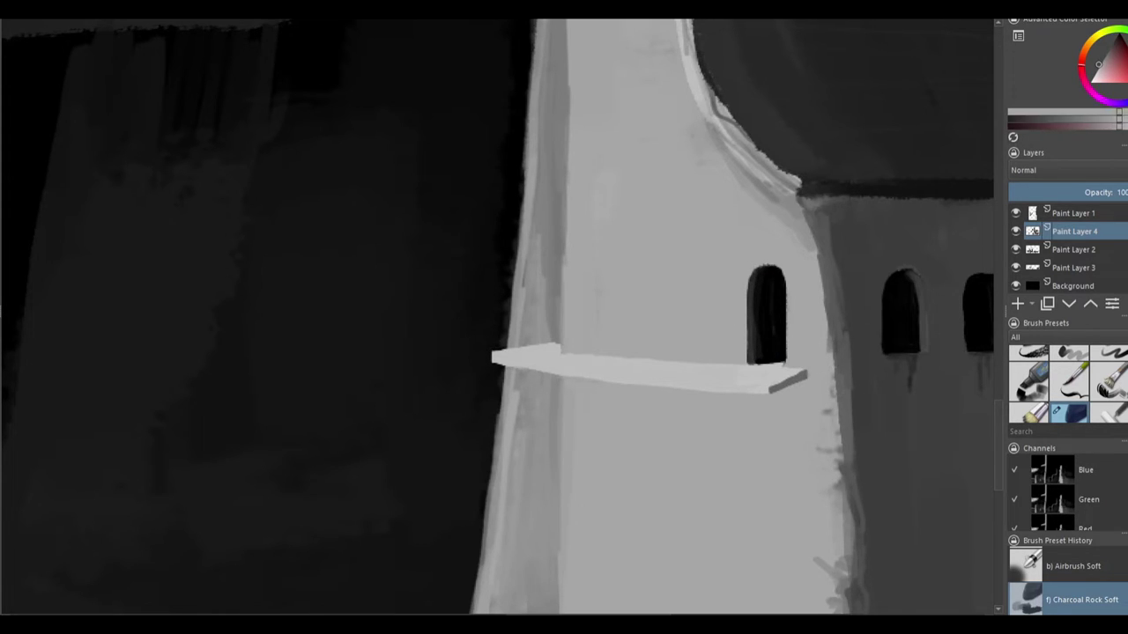
left_click_drag(578, 360, 551, 347)
left_click_drag(609, 370, 798, 381)
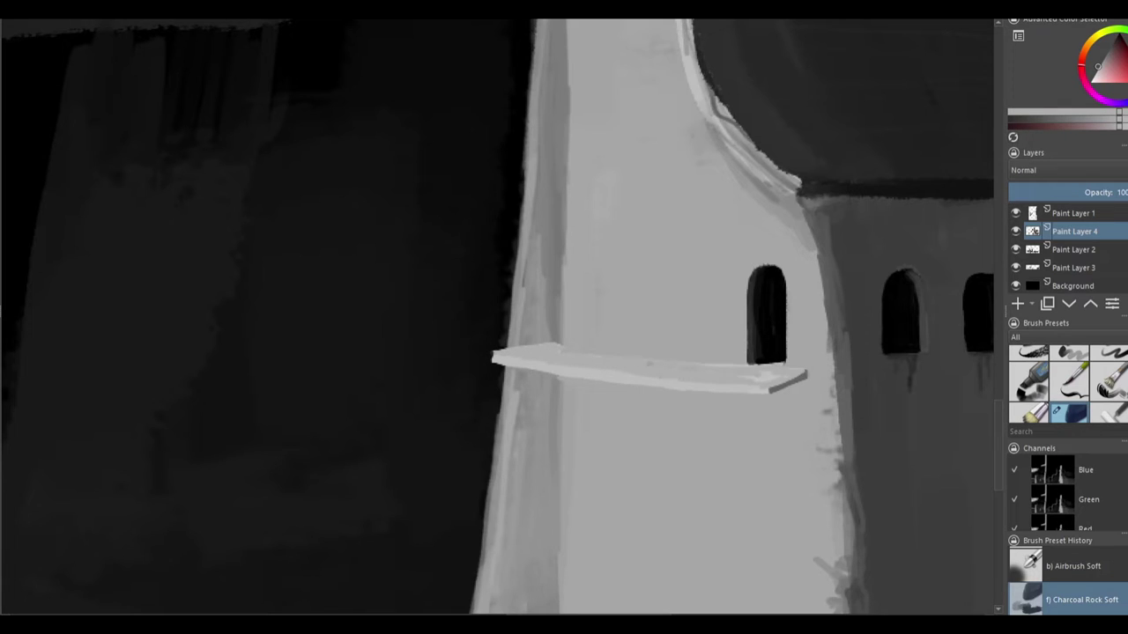
Paint thin light railing posts and crossbars around the ledge's left end.
scroll(572, 273, "up", 1)
left_click_drag(492, 377, 491, 327)
left_click_drag(523, 374, 523, 332)
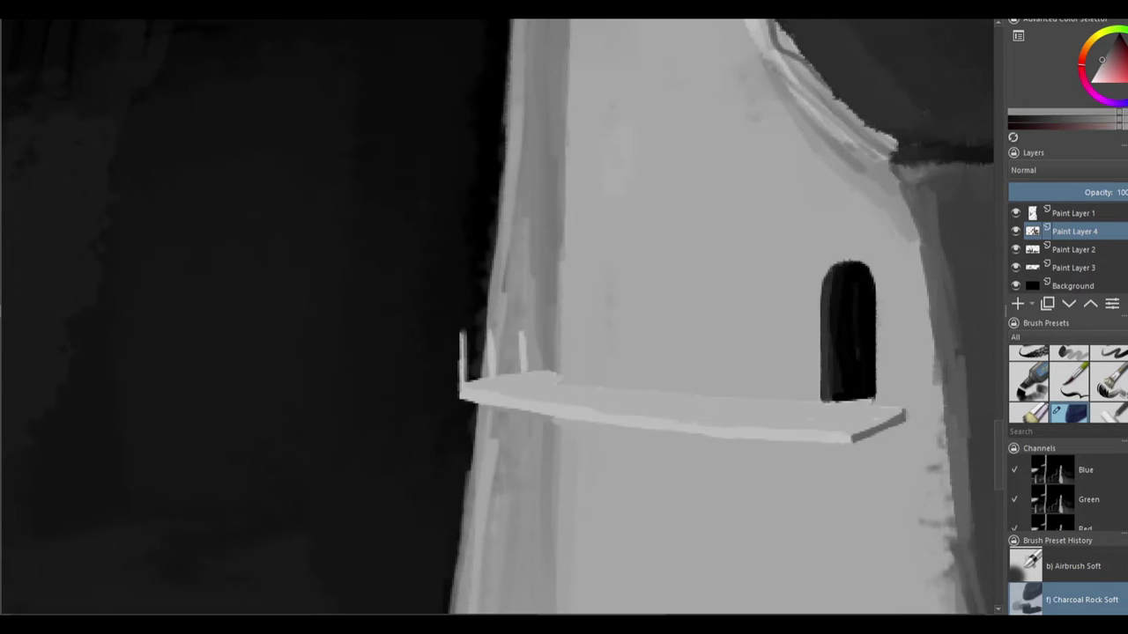
mouse_move(494, 401)
left_mouse_down()
mouse_move(522, 404)
mouse_move(550, 331)
mouse_move(548, 346)
mouse_move(520, 348)
left_mouse_up()
mouse_move(465, 353)
left_mouse_down()
mouse_move(552, 346)
mouse_move(495, 352)
left_mouse_up()
left_click_drag(495, 380, 495, 339)
left_click_drag(529, 374, 528, 330)
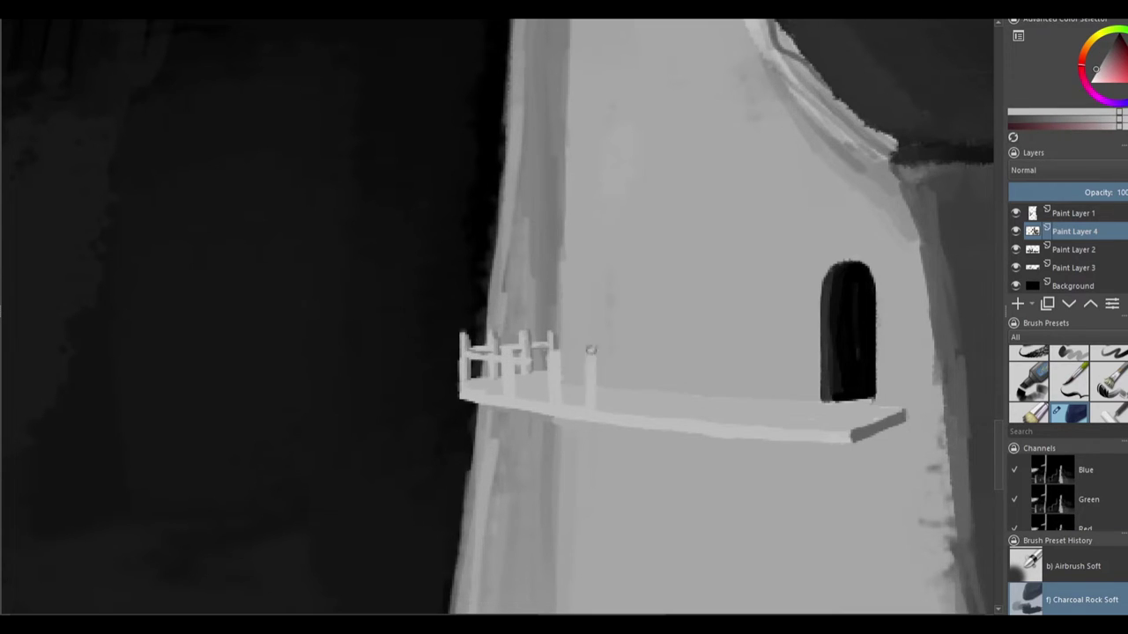
Paint evenly spaced pale railing posts along the ledge's front edge and around its right corner.
left_click_drag(591, 410, 590, 353)
left_click_drag(635, 414, 635, 360)
left_click_drag(687, 419, 687, 364)
left_click_drag(743, 424, 742, 361)
left_click_drag(795, 427, 794, 363)
left_click_drag(837, 432, 838, 368)
left_click_drag(867, 422, 867, 361)
left_click_drag(839, 419, 846, 431)
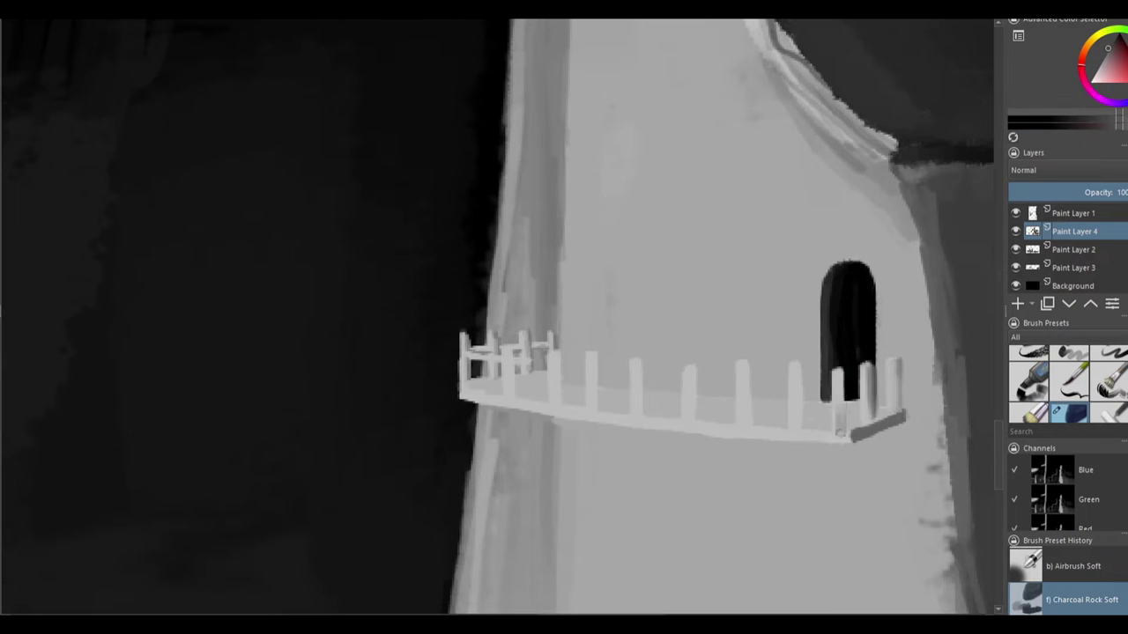
Add shading to the front railing posts and connect them with a thin grey handrail.
left_click_drag(747, 427, 747, 363)
left_click_drag(693, 422, 694, 367)
left_click_drag(635, 415, 635, 361)
left_click_drag(509, 365, 863, 389)
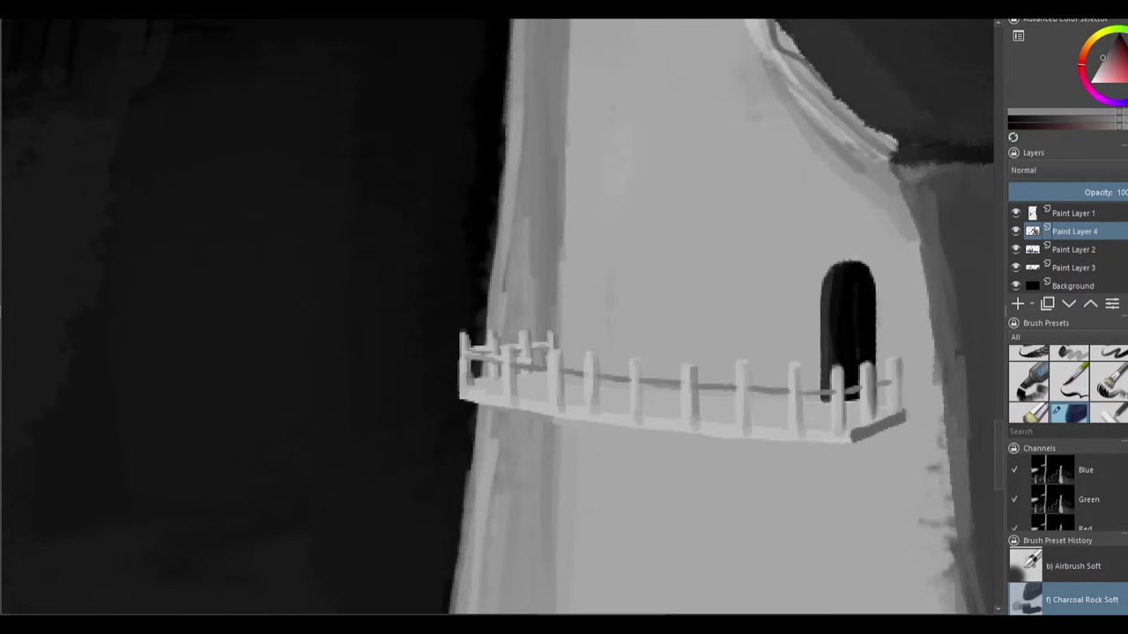
Paint a mid-grey wedge-shaped cast shadow beneath the balcony, widening toward the tower's right edge.
key("minus")
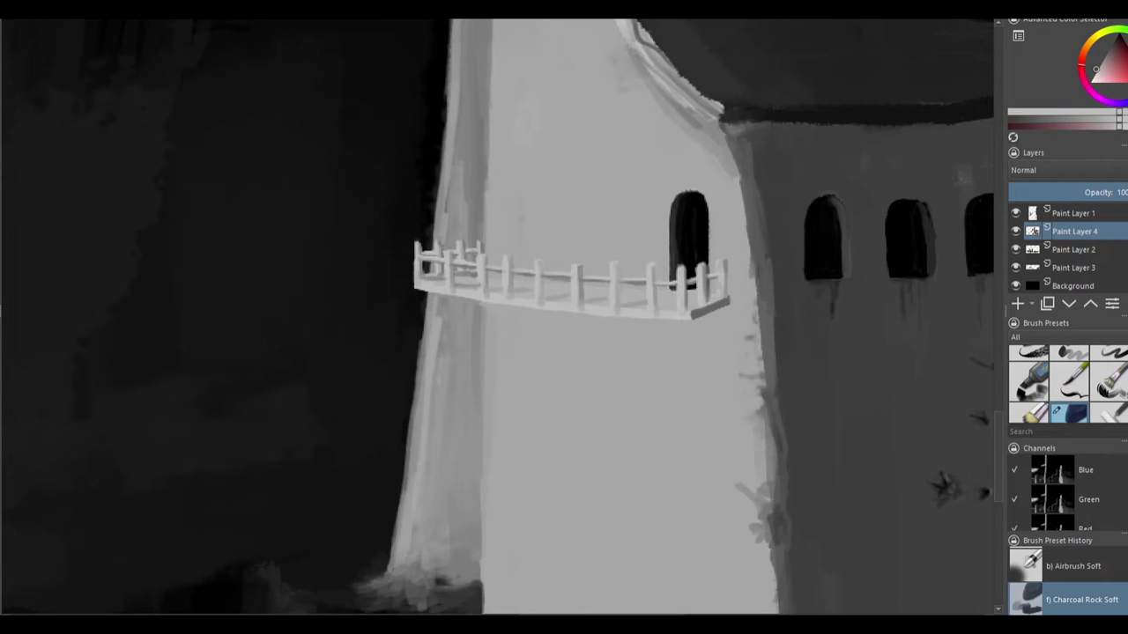
scroll(675, 207, "up", 3)
key("minus")
left_click_drag(678, 230, 744, 291)
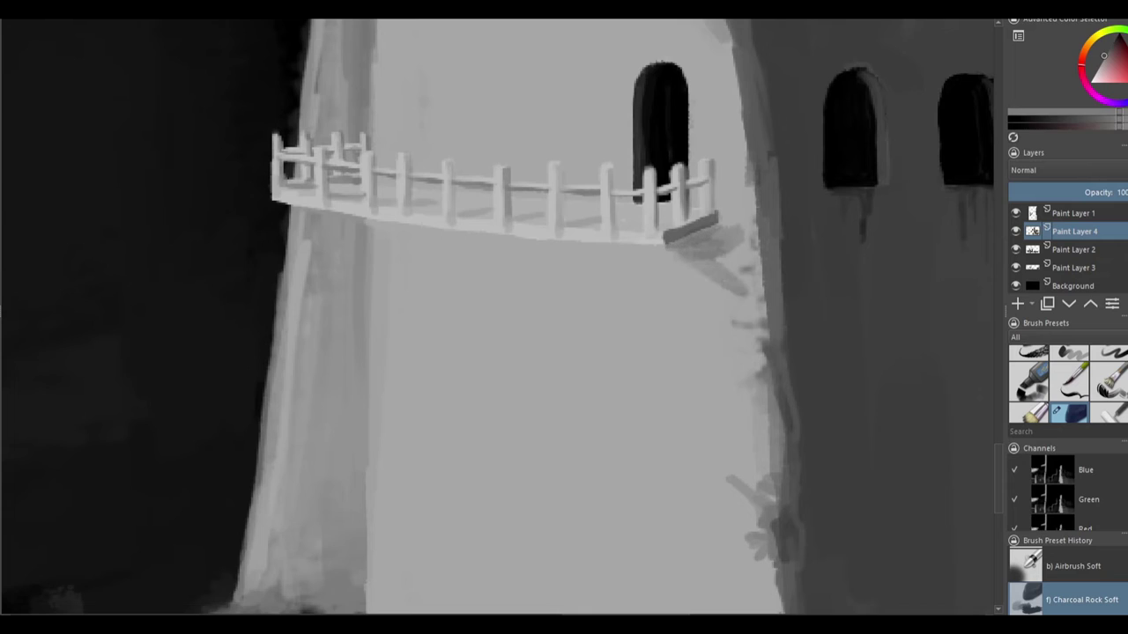
left_click_drag(440, 238, 674, 258)
left_click_drag(511, 235, 590, 266)
mouse_move(716, 230)
left_mouse_down()
mouse_move(542, 269)
mouse_move(573, 295)
left_mouse_up()
left_click_drag(397, 231, 617, 286)
mouse_move(546, 280)
left_mouse_down()
mouse_move(687, 273)
mouse_move(599, 304)
left_mouse_up()
left_click_drag(758, 238, 722, 308)
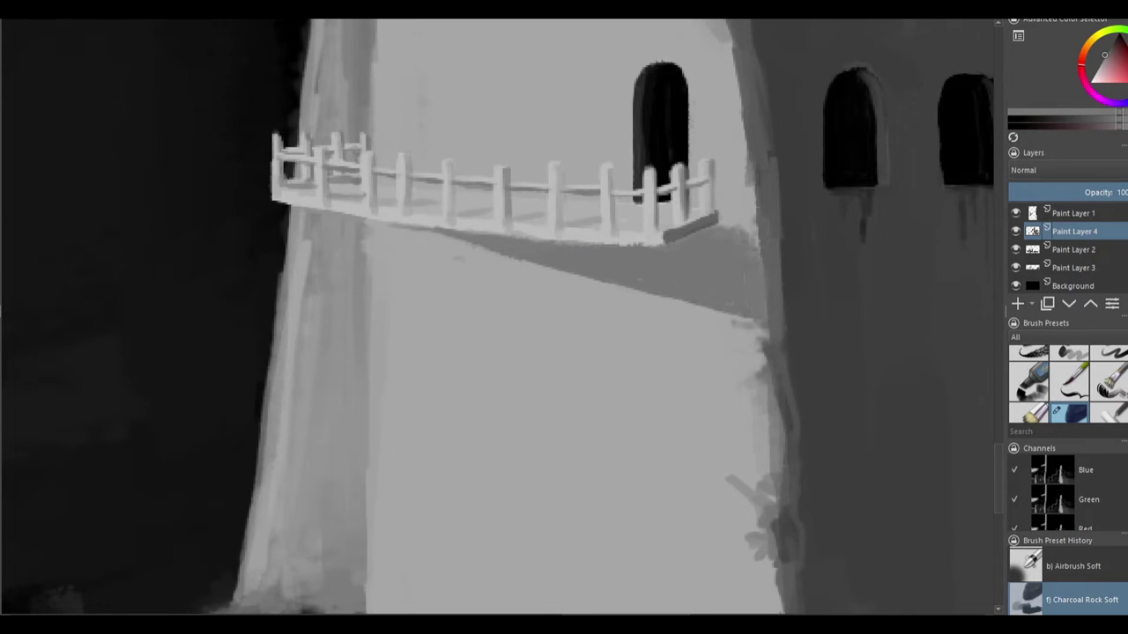
left_click_drag(705, 353, 449, 326)
Repaint the pale rim along the roof's curved edge as a wider band with a thin grey inner line.
left_click_drag(462, 141, 498, 216)
key("minus")
mouse_move(724, 145)
left_mouse_down()
mouse_move(775, 340)
mouse_move(850, 396)
left_mouse_up()
mouse_move(789, 361)
left_mouse_down()
mouse_move(907, 463)
mouse_move(876, 389)
left_mouse_up()
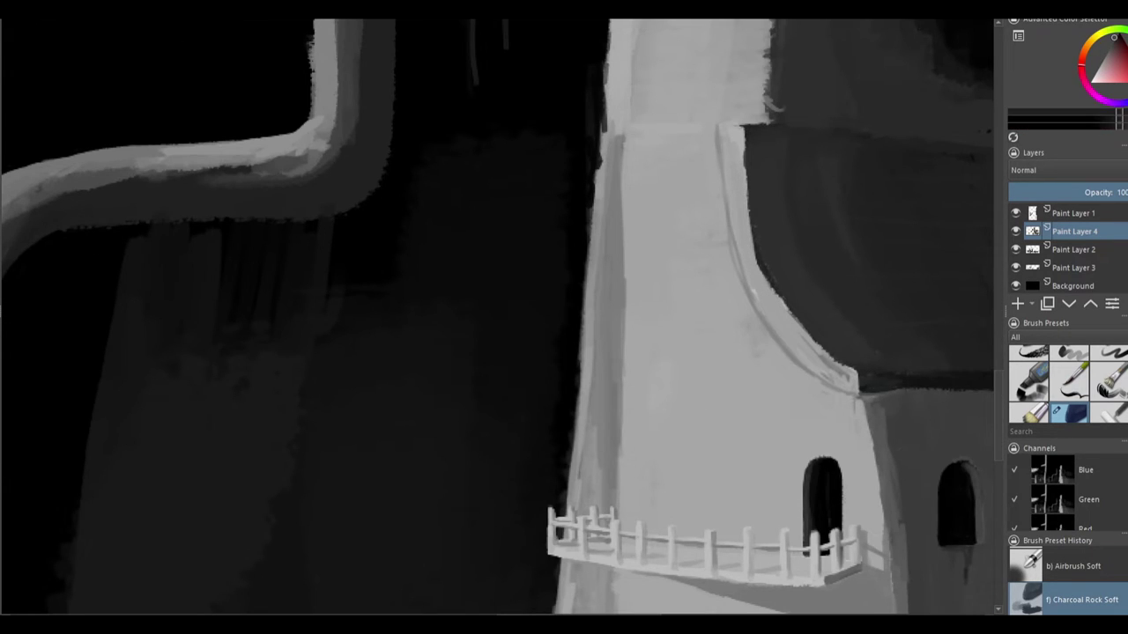
left_click_drag(751, 251, 739, 131)
key("plus")
mouse_move(735, 216)
left_mouse_down()
mouse_move(759, 295)
mouse_move(857, 380)
left_mouse_up()
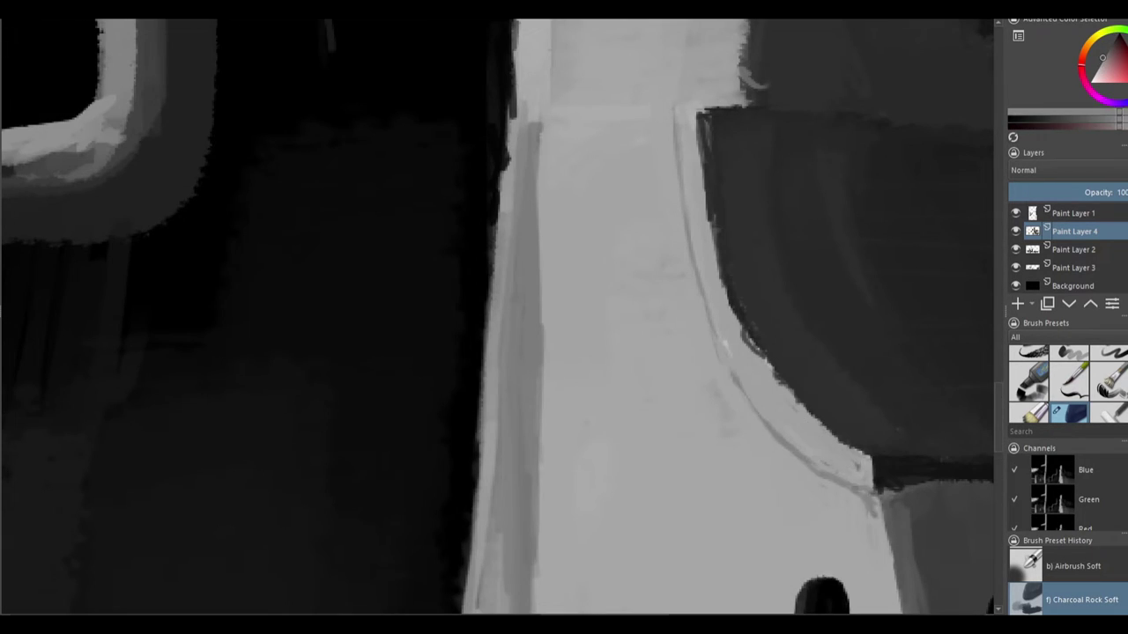
Smooth the roof's curved rim and paint a thin bright seam across the tower level with the roof's upper edge.
left_click_drag(741, 327, 806, 406)
mouse_move(710, 234)
left_mouse_down()
mouse_move(696, 111)
mouse_move(802, 109)
left_mouse_up()
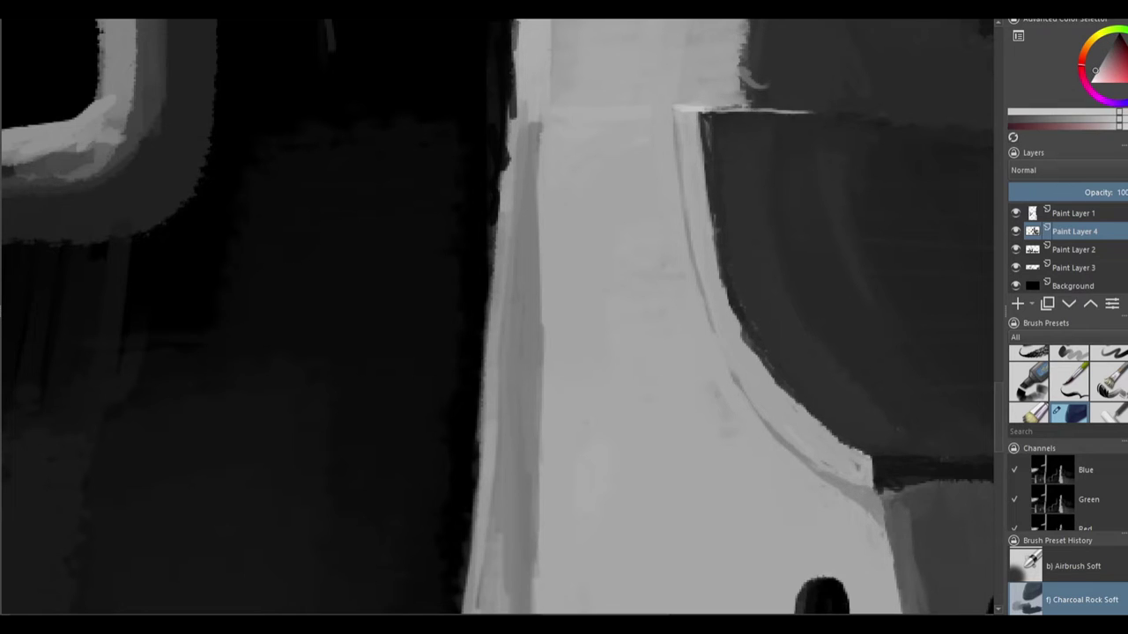
key("minus")
left_click_drag(577, 333, 569, 192)
left_click_drag(573, 308, 562, 458)
left_click_drag(590, 300, 656, 300)
Paint a dark hollow opening with a grey rim at the top of the upright pipe.
scroll(564, 353, "down", 5)
scroll(353, 370, "up", 4)
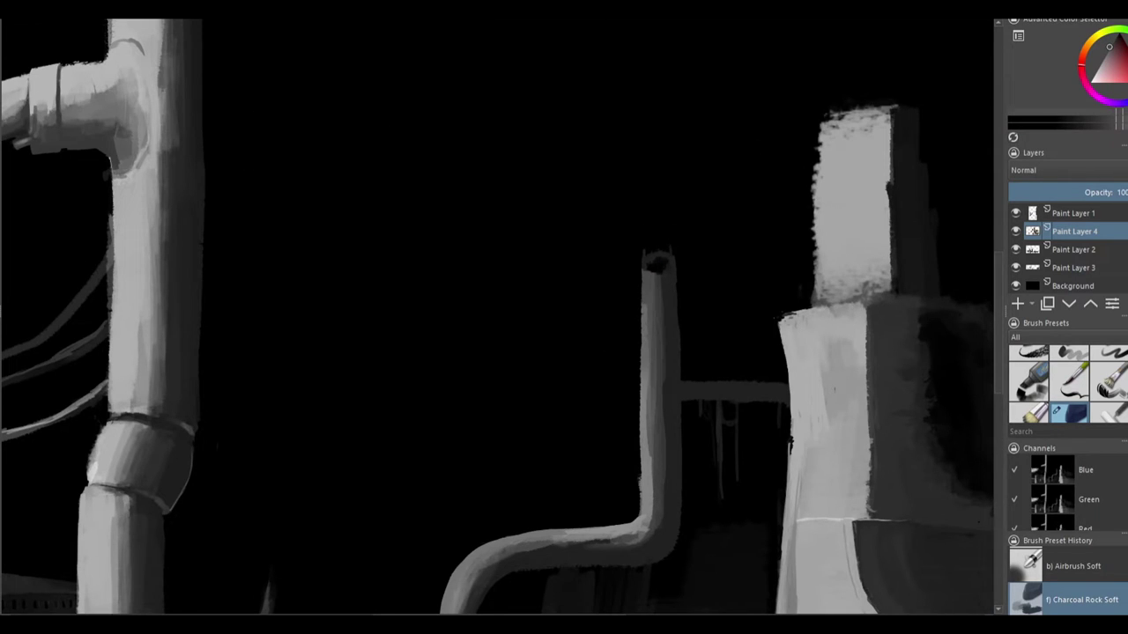
scroll(669, 264, "up", 3)
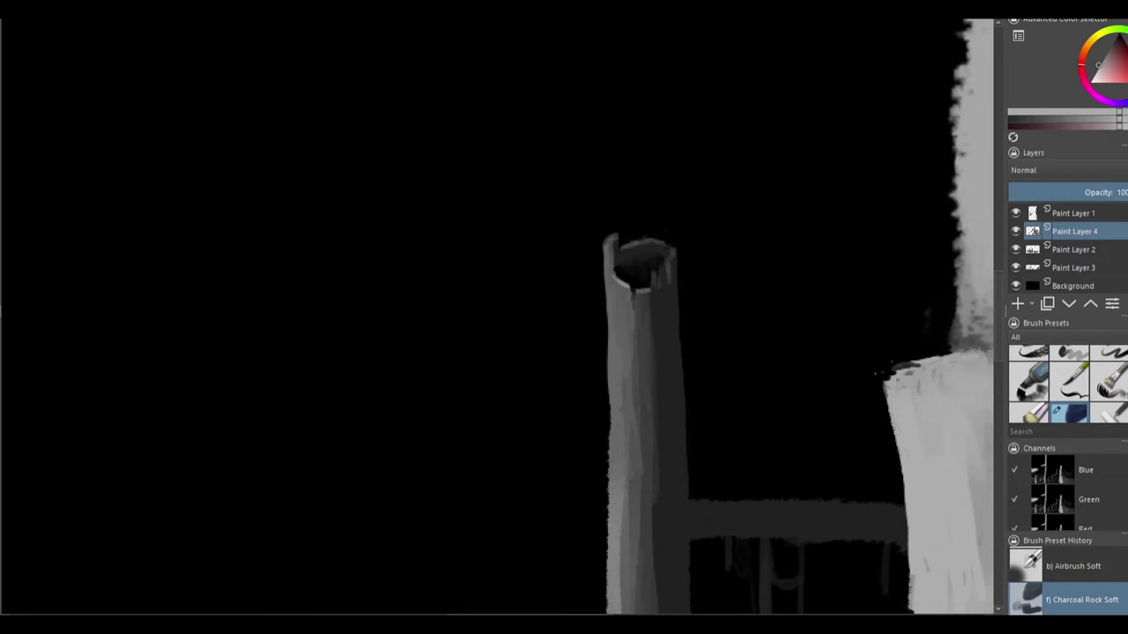
scroll(564, 352, "down", 5)
scroll(634, 256, "up", 6)
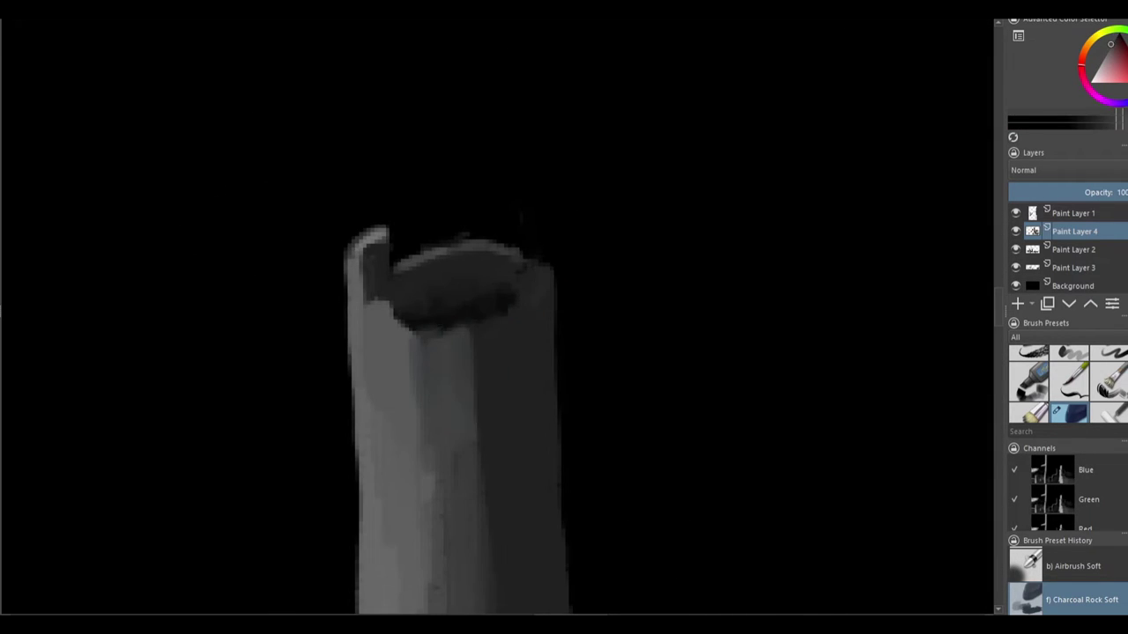
Break up the upright pipe's rim with jagged notches, lighter lip edges and a dark crack down its front.
scroll(458, 397, "up", 2)
left_click_drag(352, 352, 696, 300)
left_click_drag(476, 264, 546, 459)
left_click_drag(370, 229, 528, 211)
left_click_drag(335, 334, 564, 370)
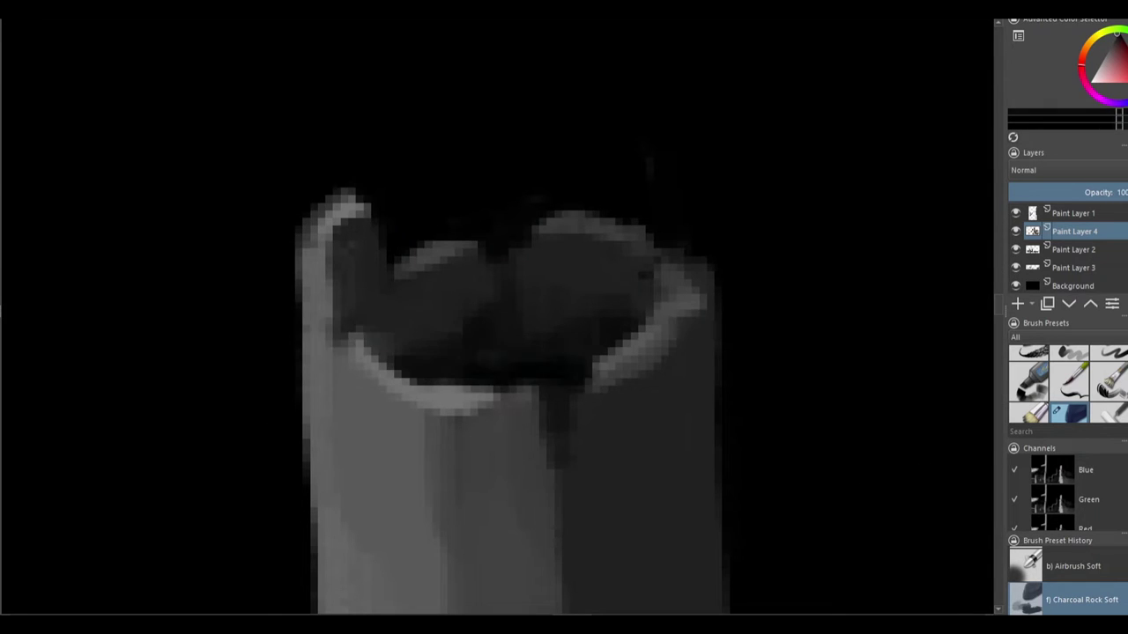
scroll(499, 317, "down", 4)
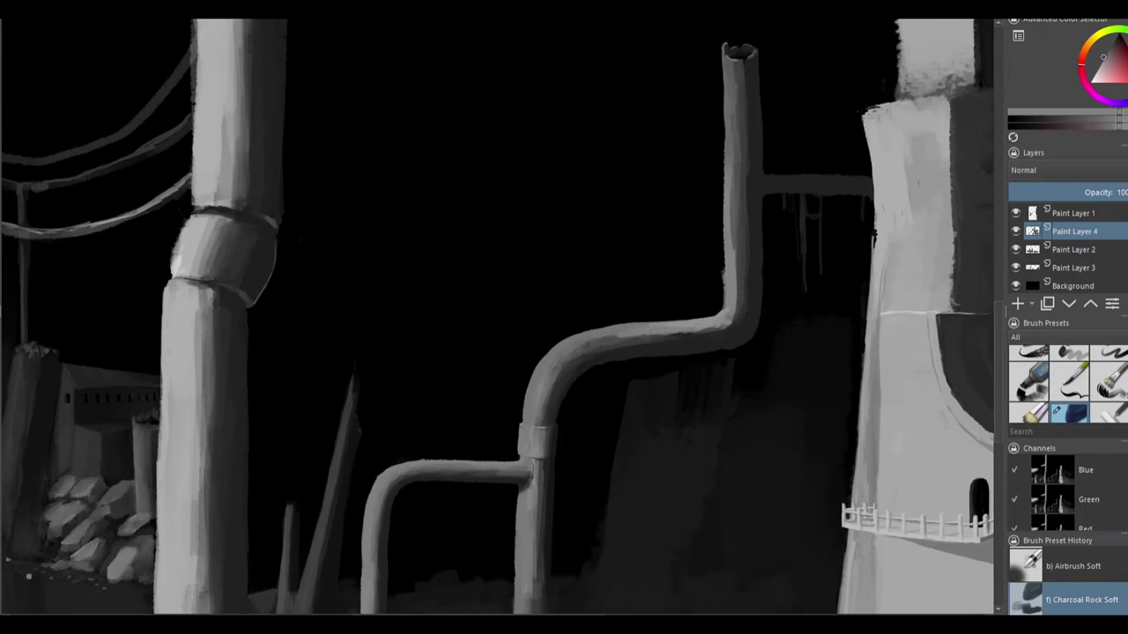
Paint a pale angled bracket around the bent pipe just before it turns upward.
scroll(499, 317, "down", 3)
mouse_move(667, 323)
left_mouse_down()
mouse_move(682, 335)
mouse_move(671, 343)
mouse_move(678, 366)
mouse_move(687, 336)
left_mouse_up()
scroll(671, 328, "up", 3)
scroll(678, 343, "down", 2)
Paint a thin light-grey support post running from the pipe bracket down to the ground.
mouse_move(678, 181)
left_mouse_down()
mouse_move(656, 356)
mouse_move(656, 489)
left_mouse_up()
left_click(670, 181, "ctrl")
left_click(663, 330, "ctrl")
left_click_drag(657, 224, 656, 528)
left_click_drag(656, 222, 656, 526)
scroll(679, 224, "up", 2)
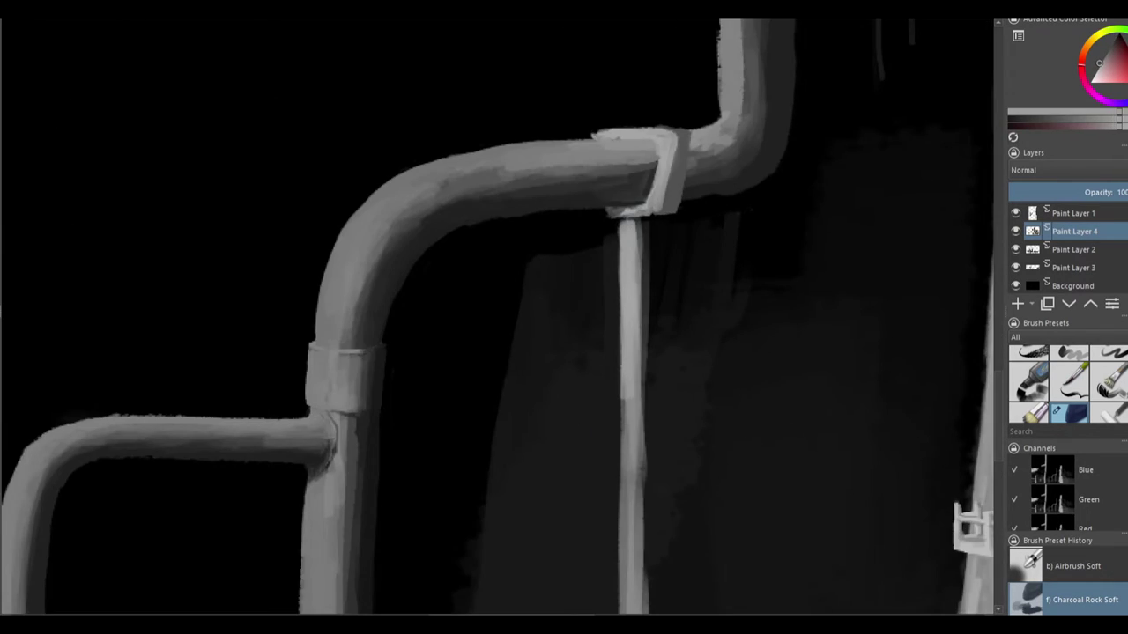
Shade the support post's right side and flare its base into the ground.
scroll(616, 264, "down", 1)
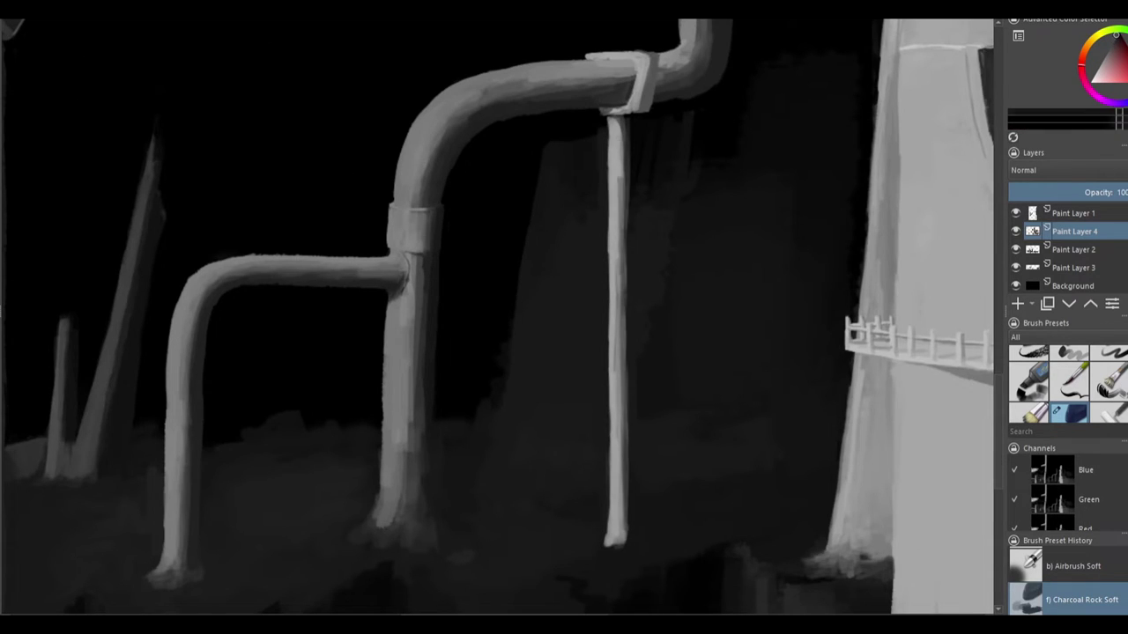
mouse_move(624, 313)
left_mouse_down()
mouse_move(630, 555)
mouse_move(611, 548)
mouse_move(606, 528)
mouse_move(636, 555)
mouse_move(620, 231)
mouse_move(632, 123)
left_mouse_up()
left_click_drag(622, 520, 625, 560)
Add bright specular highlights to the large pipe's bend and to the lower part of the small bent pipe.
left_click_drag(432, 128, 416, 199)
left_click_drag(458, 104, 495, 88)
left_click_drag(560, 86, 595, 80)
left_click_drag(181, 493, 178, 539)
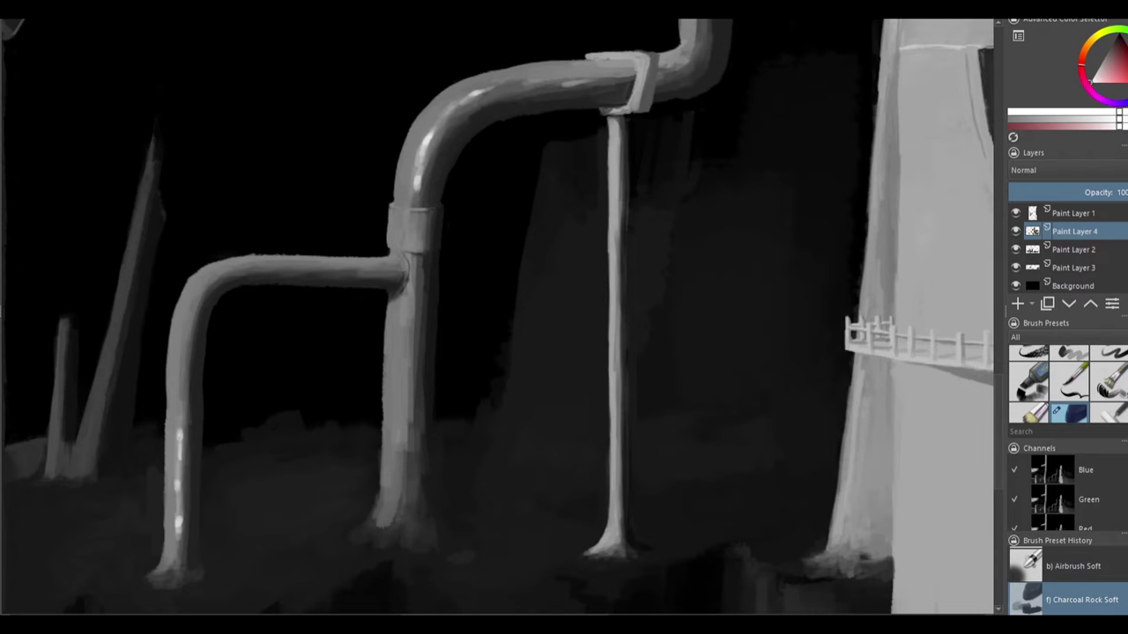
Smooth the shading on the middle pipe's upright section and widen its base into a root-like flare.
left_click_drag(403, 449, 352, 546)
left_click_drag(412, 379, 432, 471)
mouse_move(421, 269)
left_mouse_down()
mouse_move(418, 440)
mouse_move(440, 533)
left_mouse_up()
Extend the bright highlights on the small bent pipe and streak highlights down the thick foreground pipe on Paint Layer 1.
left_click(452, 222, "ctrl")
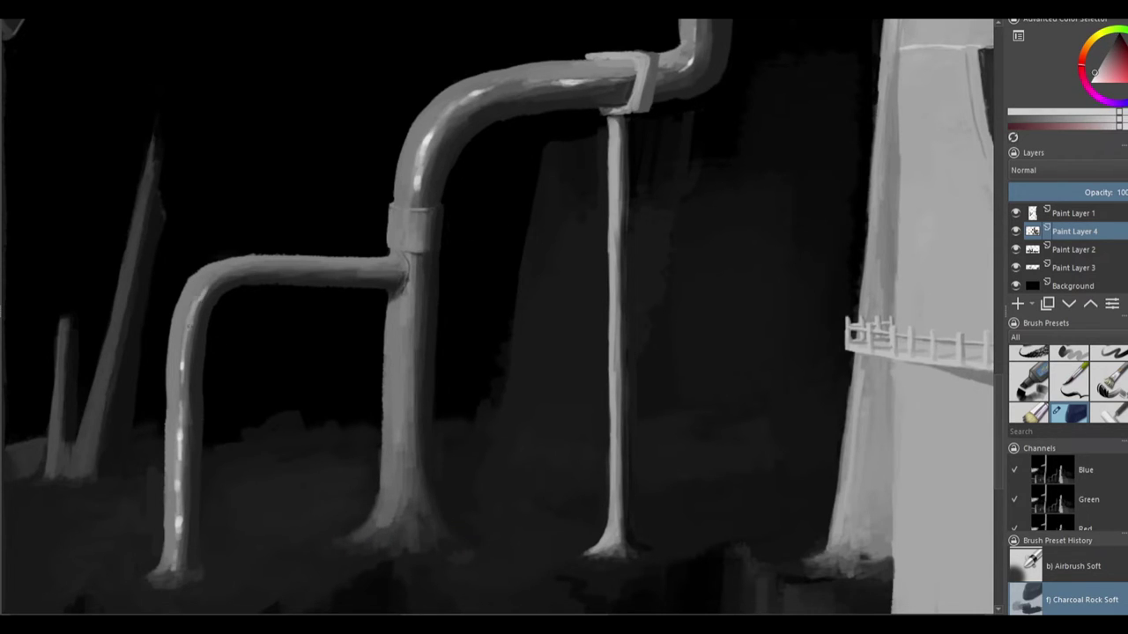
left_click_drag(191, 318, 191, 331)
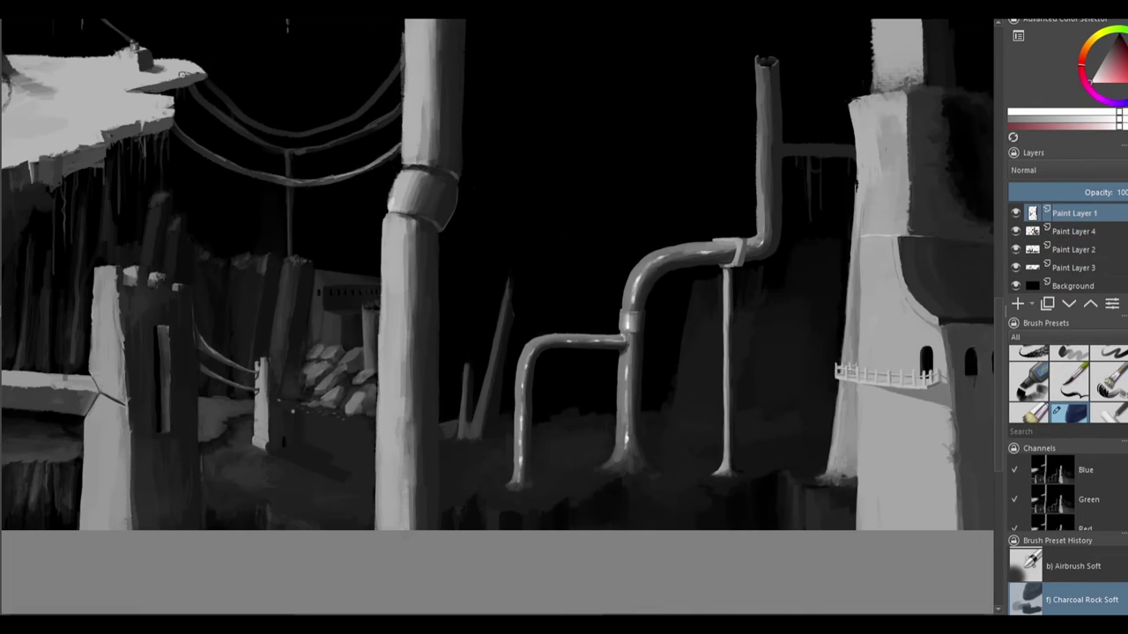
left_click_drag(404, 529, 394, 239)
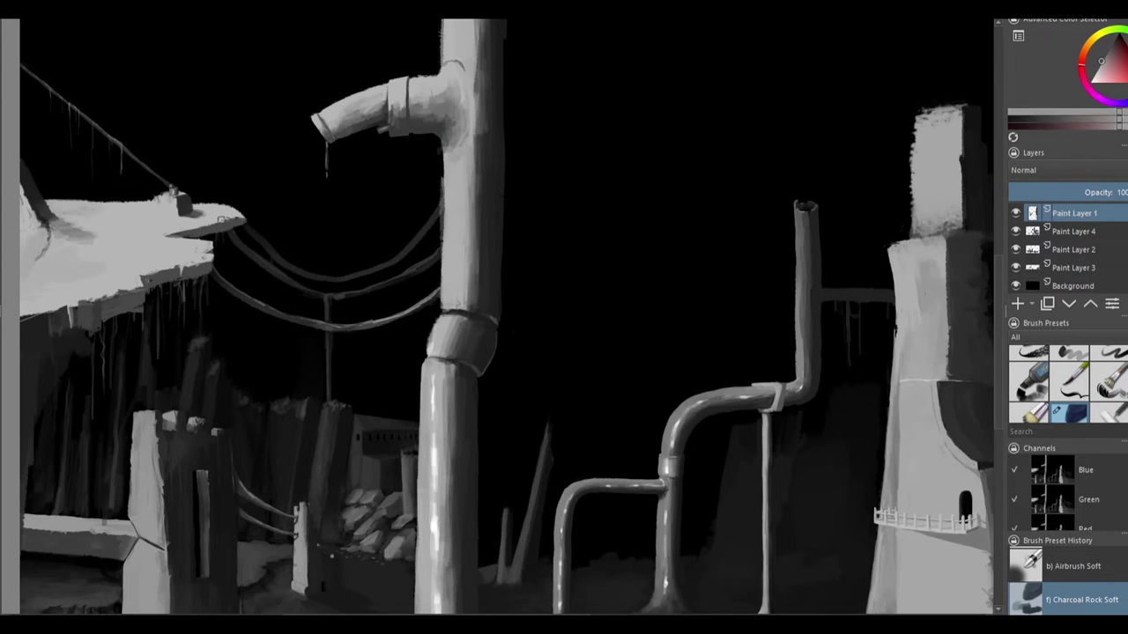
Add bright highlights to the large pipe's upper section and blend the grey shading around its side spout on Paint Layer 1.
left_click(417, 154, "ctrl")
left_click(449, 142, "ctrl")
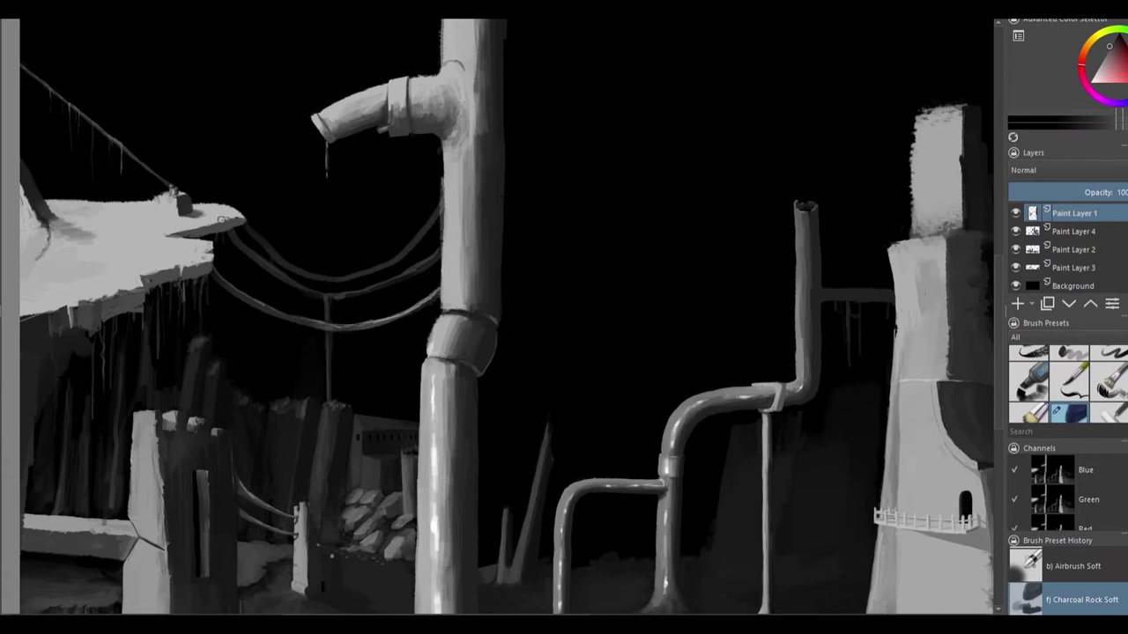
key("minus")
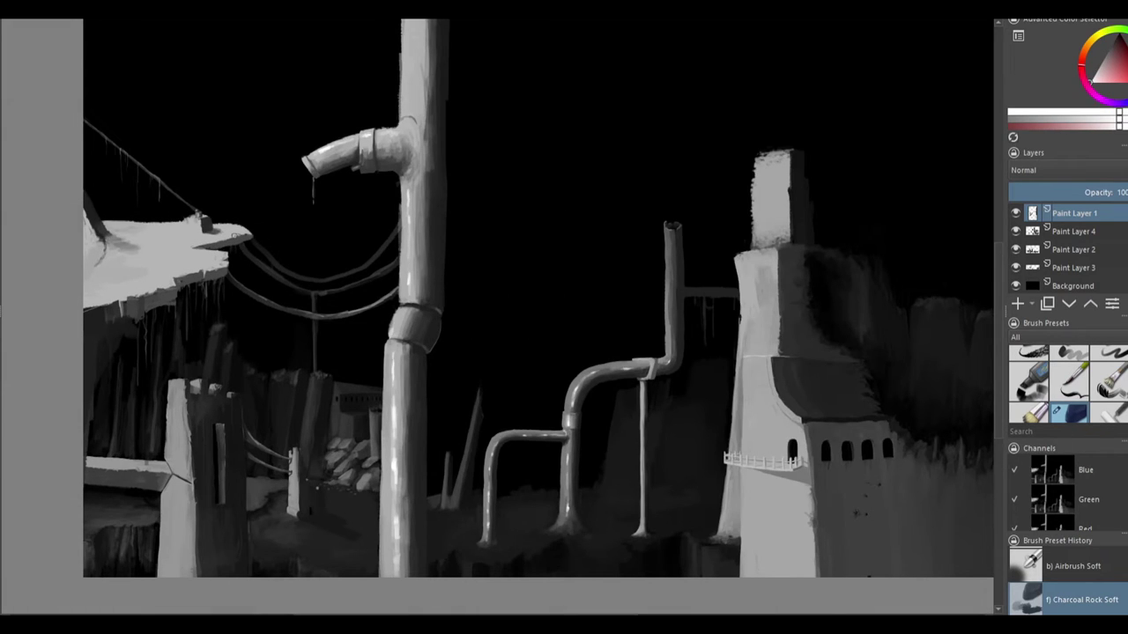
Paint small shadow and highlight details on the top of the horizontal stone beam by the pillar on Paint Layer 2.
key("plus")
key("Page_Down")
key("Page_Down")
left_click(309, 419, "ctrl")
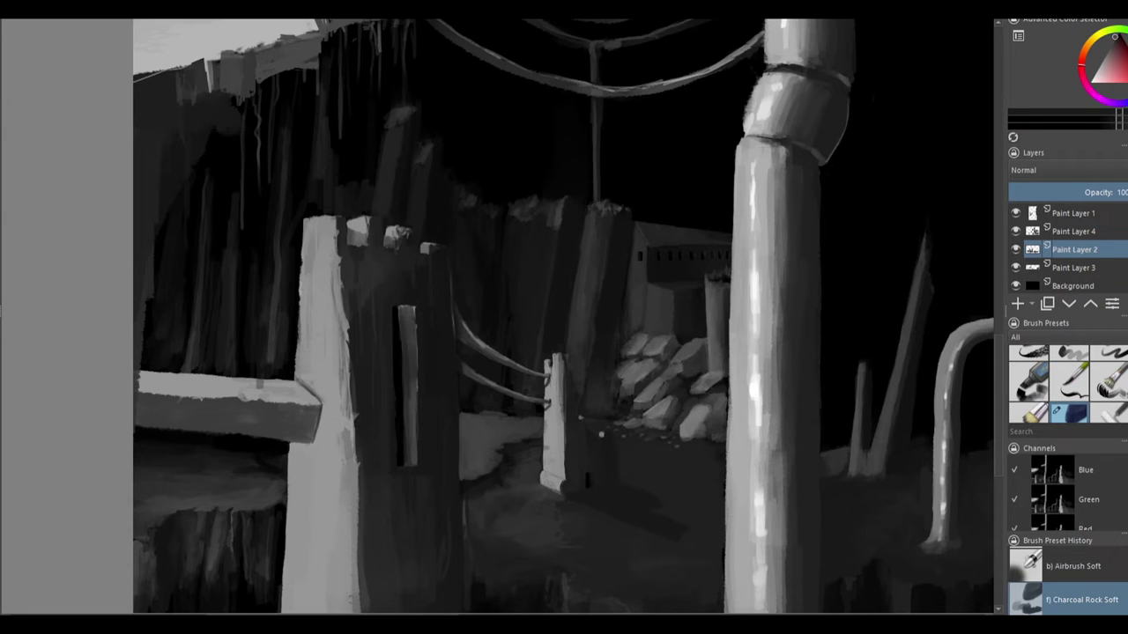
key("minus")
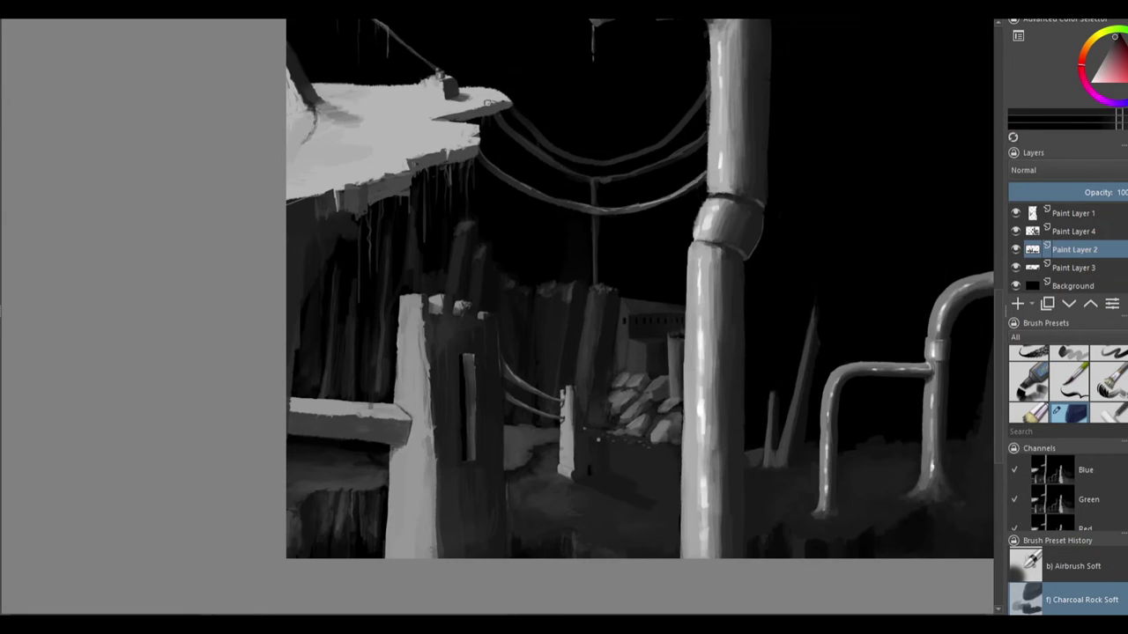
key("plus")
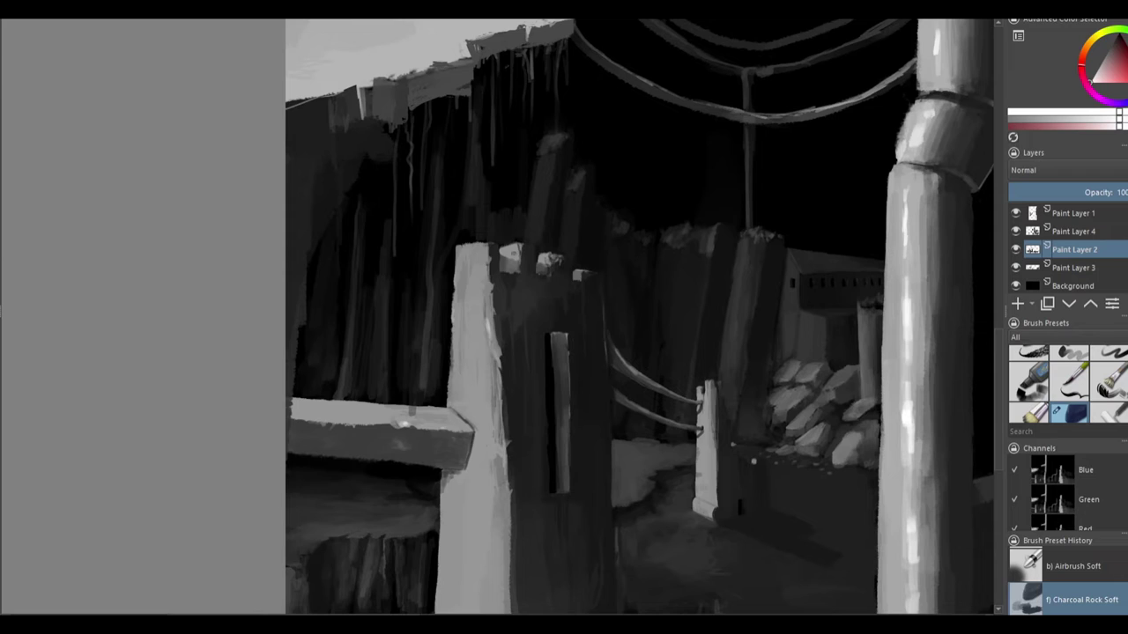
Add short dark dents to the surface of the pale ledge on Paint Layer 1.
key("Page_Up")
key("Page_Up")
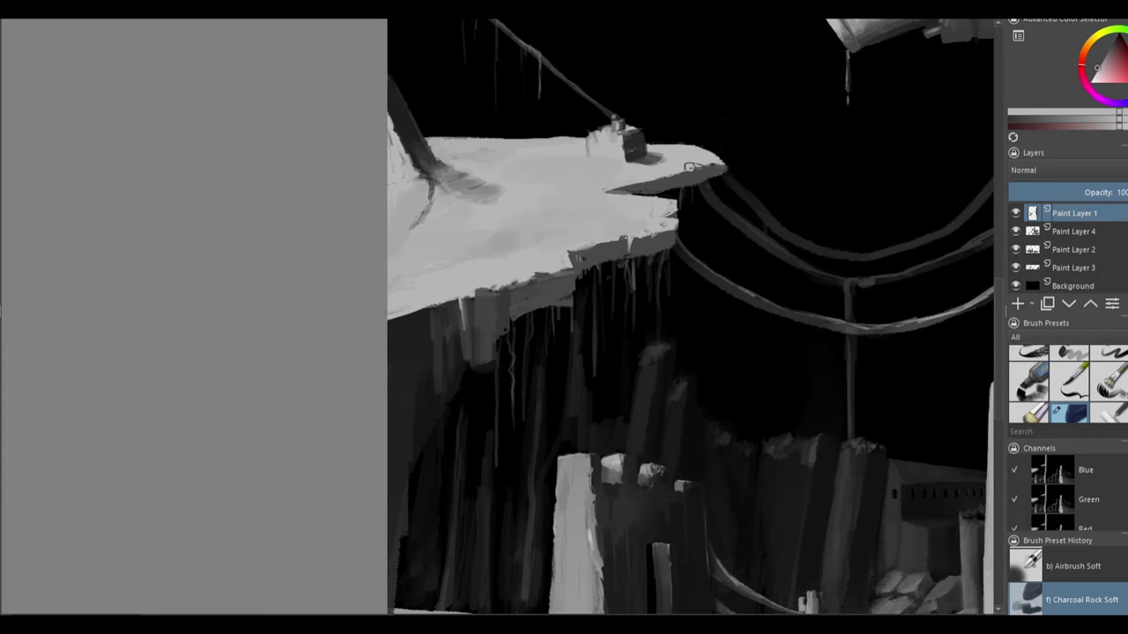
mouse_move(564, 234)
left_mouse_down()
mouse_move(520, 235)
mouse_move(511, 205)
left_mouse_up()
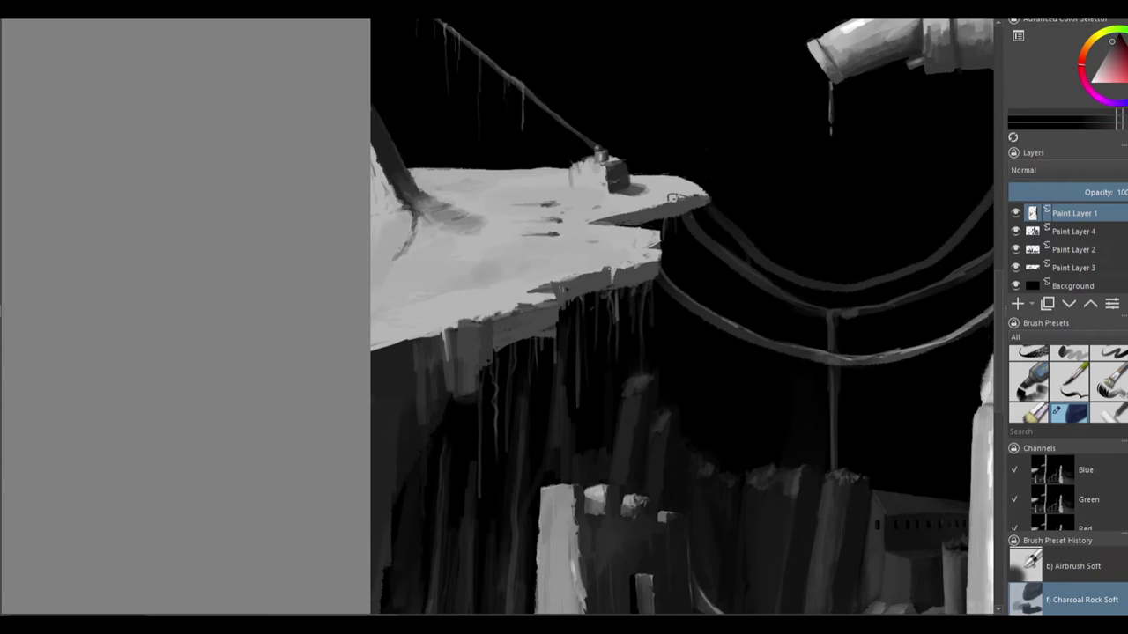
Paint soft tonal patches on the tower's bright front wall above and below the balcony on Paint Layer 4.
key("Page_Down")
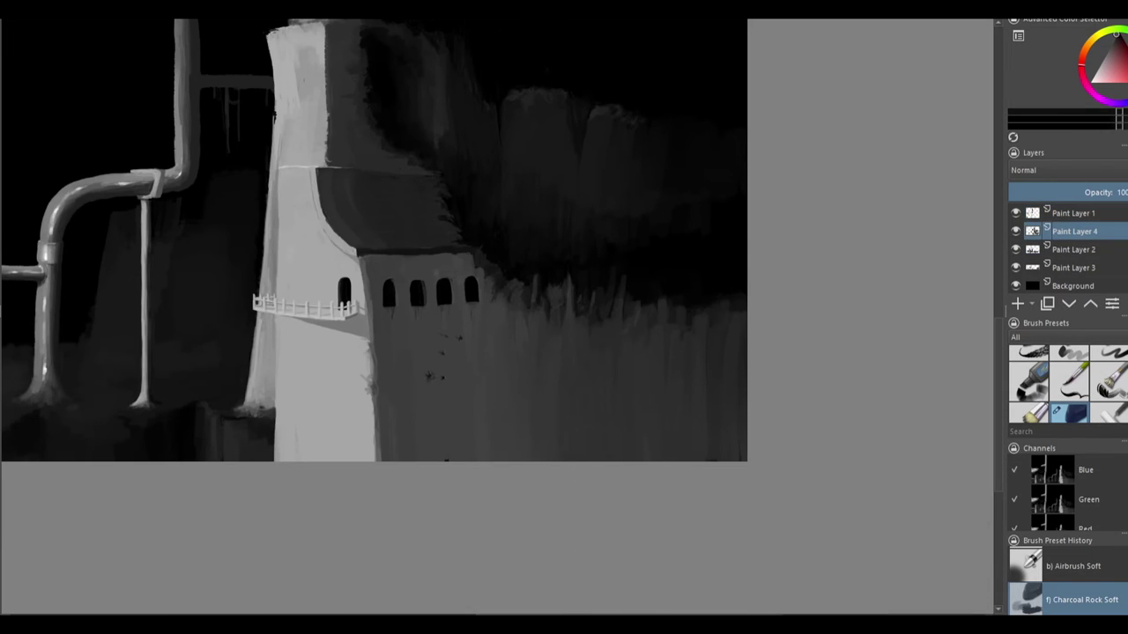
key("plus")
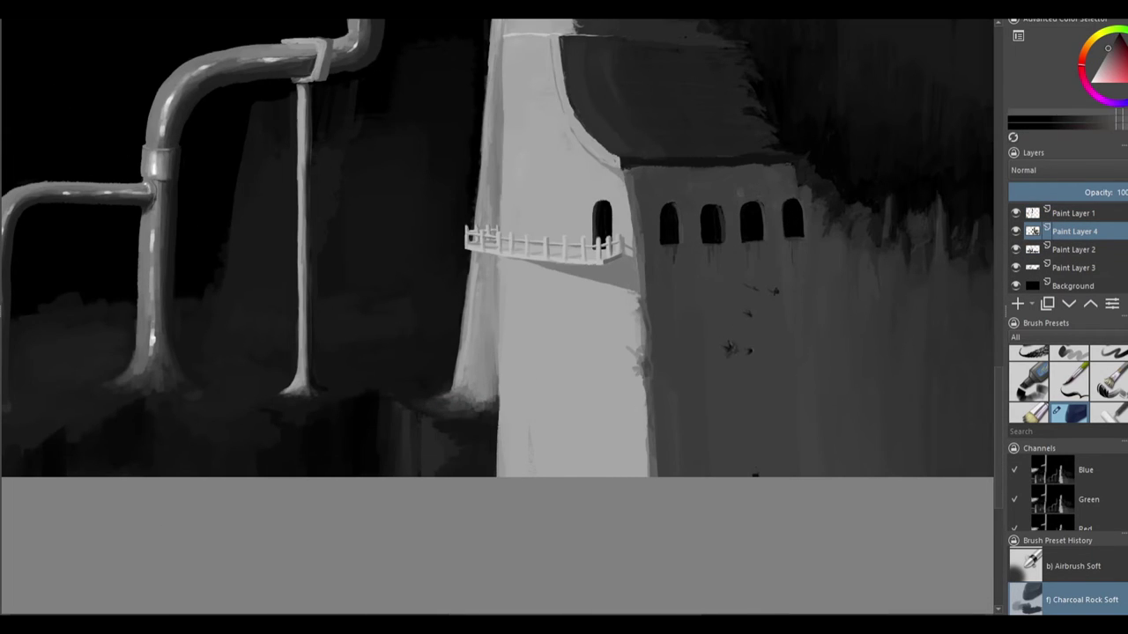
mouse_move(495, 260)
left_mouse_down()
mouse_move(495, 384)
mouse_move(535, 476)
left_mouse_up()
left_click_drag(613, 284, 563, 467)
mouse_move(574, 278)
left_mouse_down()
mouse_move(523, 88)
mouse_move(528, 99)
left_mouse_up()
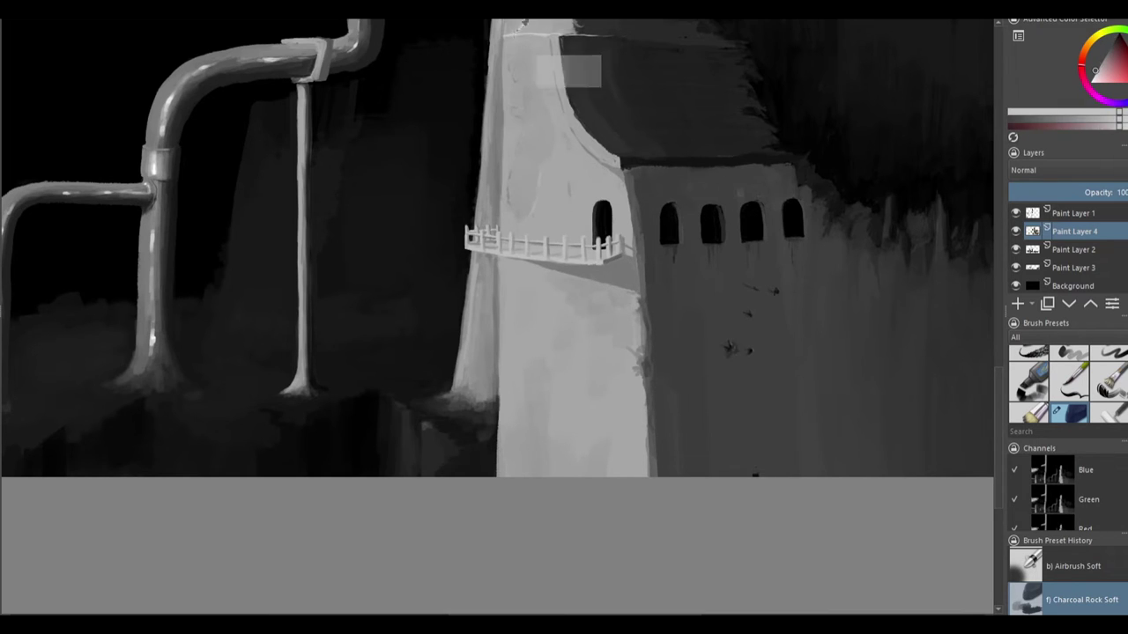
Extend the dark background cliff behind the tower and pick out its top edge with slightly lighter grey.
scroll(529, 264, "down", 3)
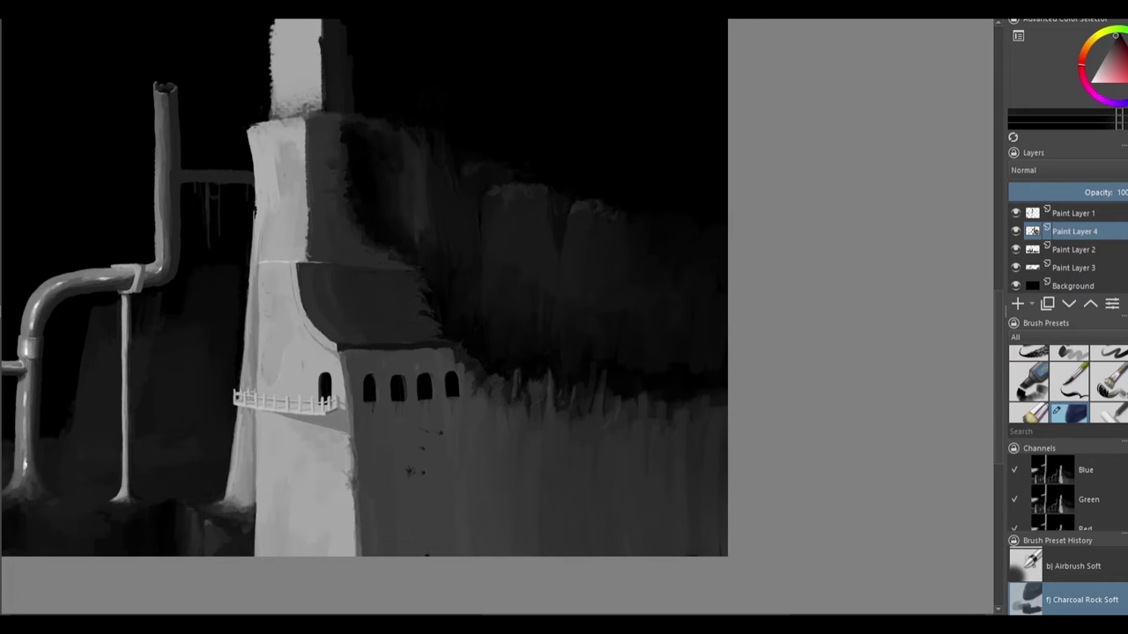
left_click_drag(654, 290, 671, 329)
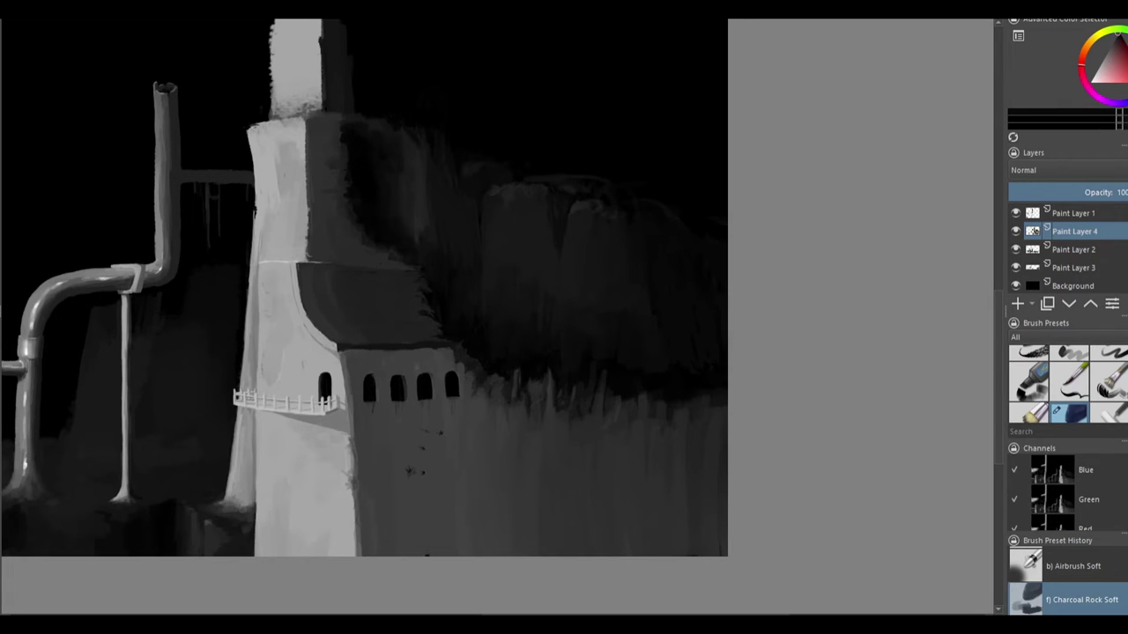
left_click(562, 185, "ctrl")
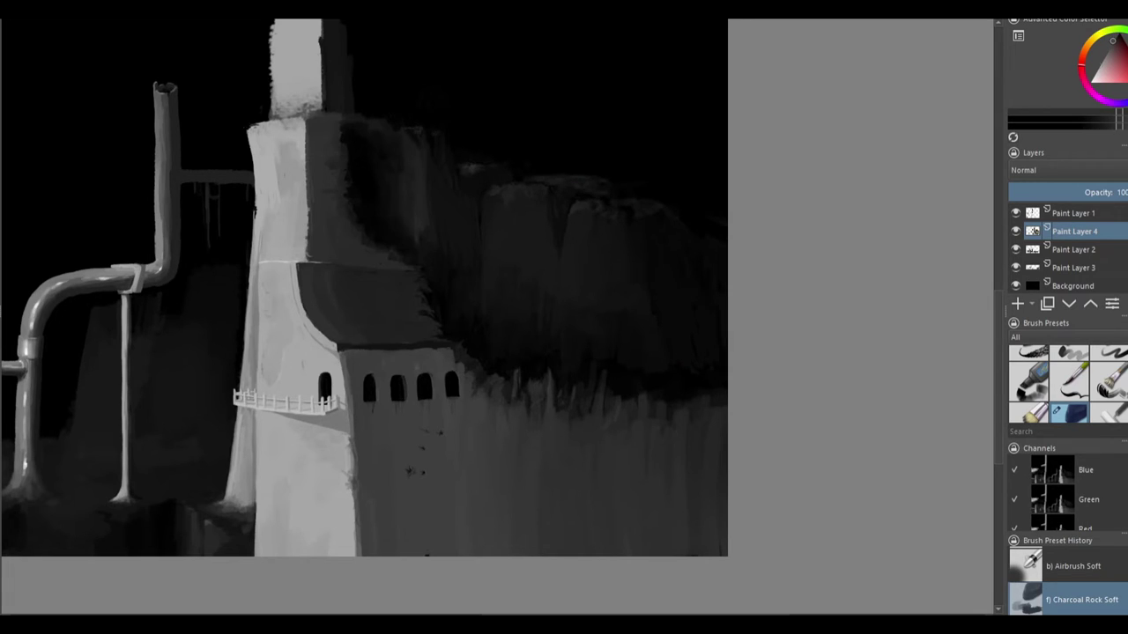
Darken a patch on the tower's upper front face and straighten the tower's outer bright edge.
left_click_drag(274, 169, 275, 189)
left_click_drag(254, 241, 253, 379)
left_click_drag(250, 124, 251, 174)
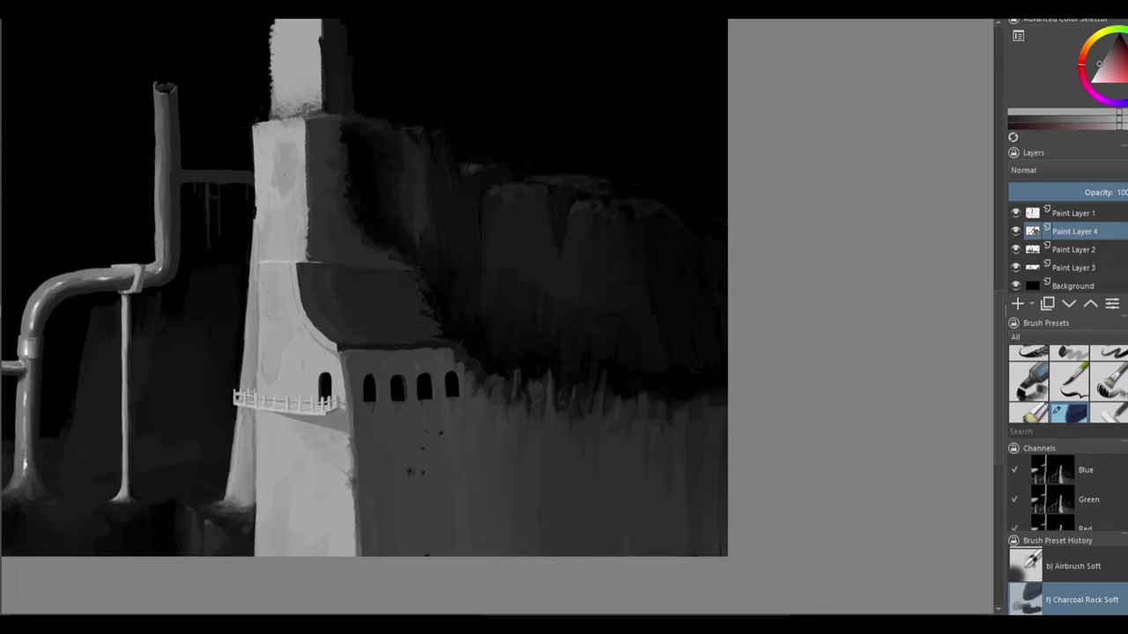
Paint small dark bullet holes and a large spiky impact mark with faint light edges on the shaded wall.
left_click(401, 458, "ctrl")
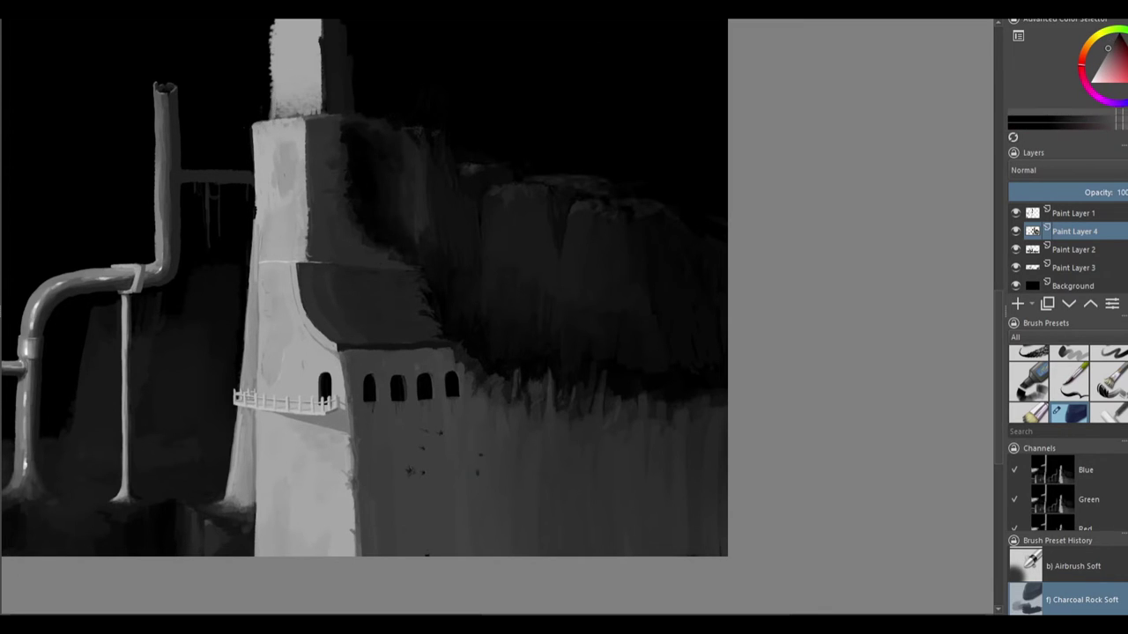
scroll(520, 504, "up", 3)
mouse_move(616, 387)
left_mouse_down()
mouse_move(624, 405)
mouse_move(568, 337)
left_mouse_up()
mouse_move(606, 381)
left_mouse_down()
mouse_move(542, 352)
mouse_move(548, 396)
left_mouse_up()
left_click_drag(610, 381, 628, 296)
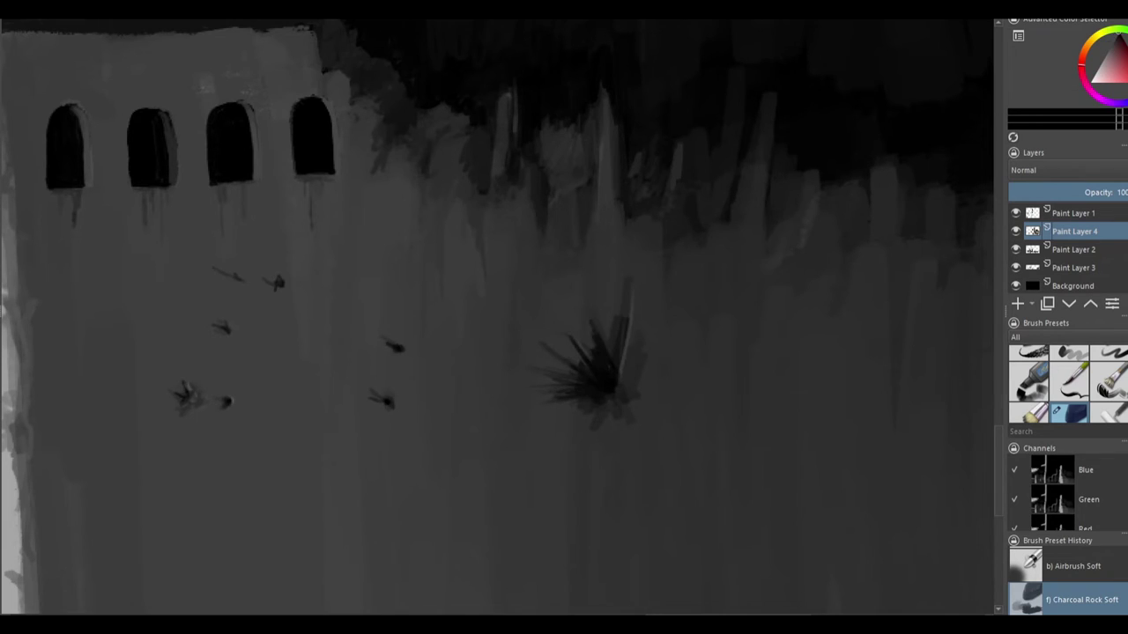
left_click_drag(615, 379, 627, 284)
mouse_move(588, 363)
left_mouse_down()
mouse_move(568, 337)
mouse_move(624, 297)
left_mouse_up()
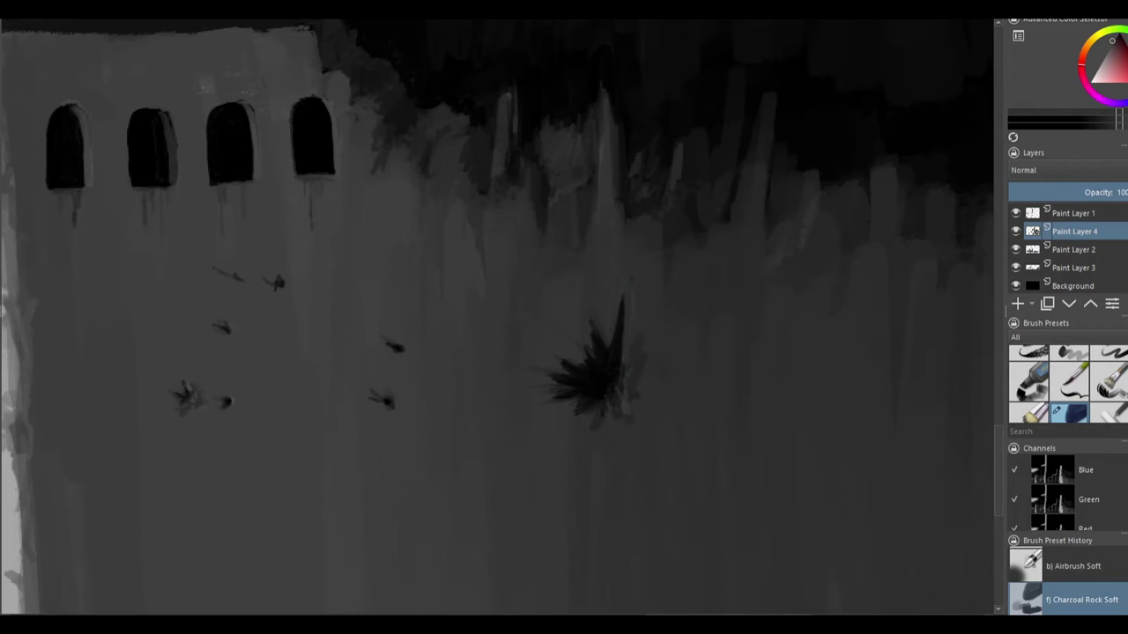
left_click(572, 362, "ctrl")
left_click(608, 410, "ctrl")
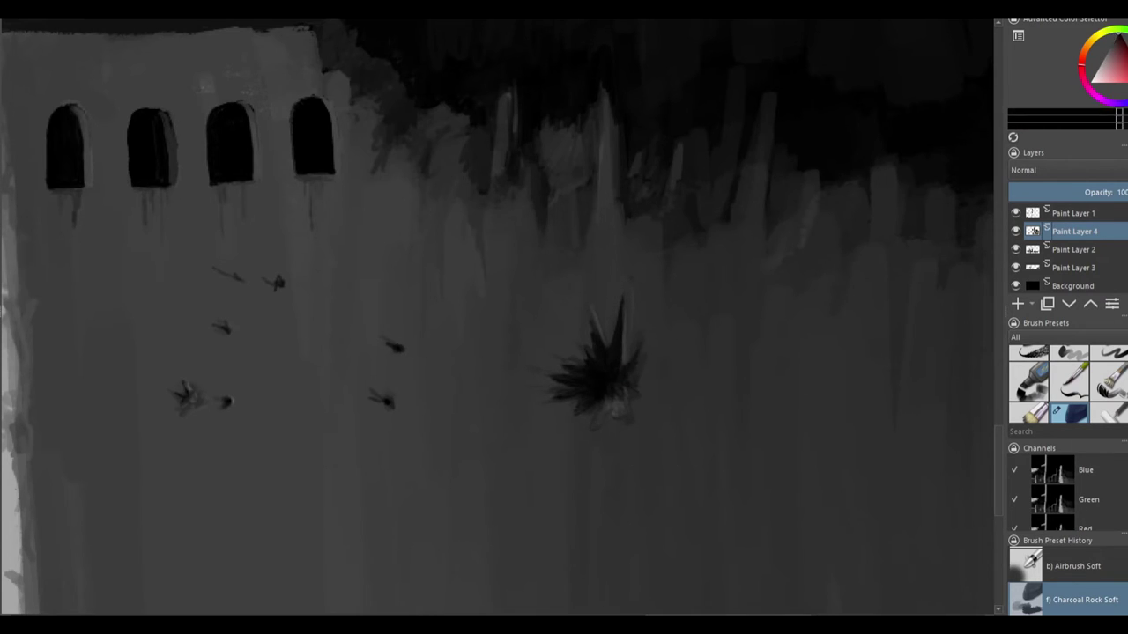
Merge Paint Layer 4 into Paint Layer 2 and streak thin dark drips below the impact mark.
key("ctrl+e")
key("minus")
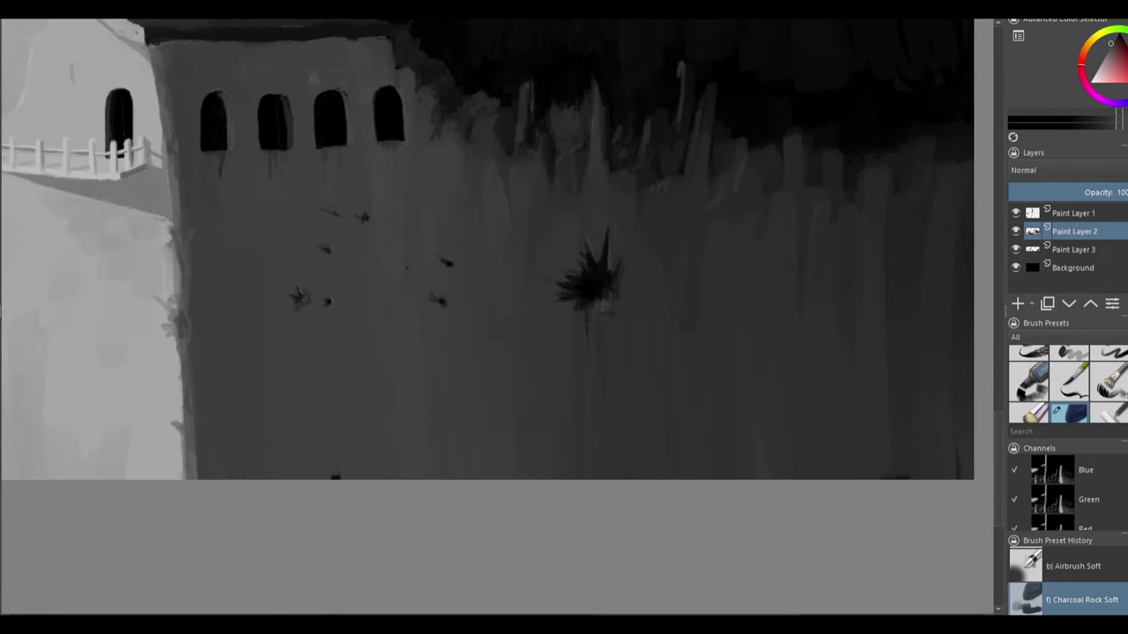
left_click_drag(782, 113, 504, 273)
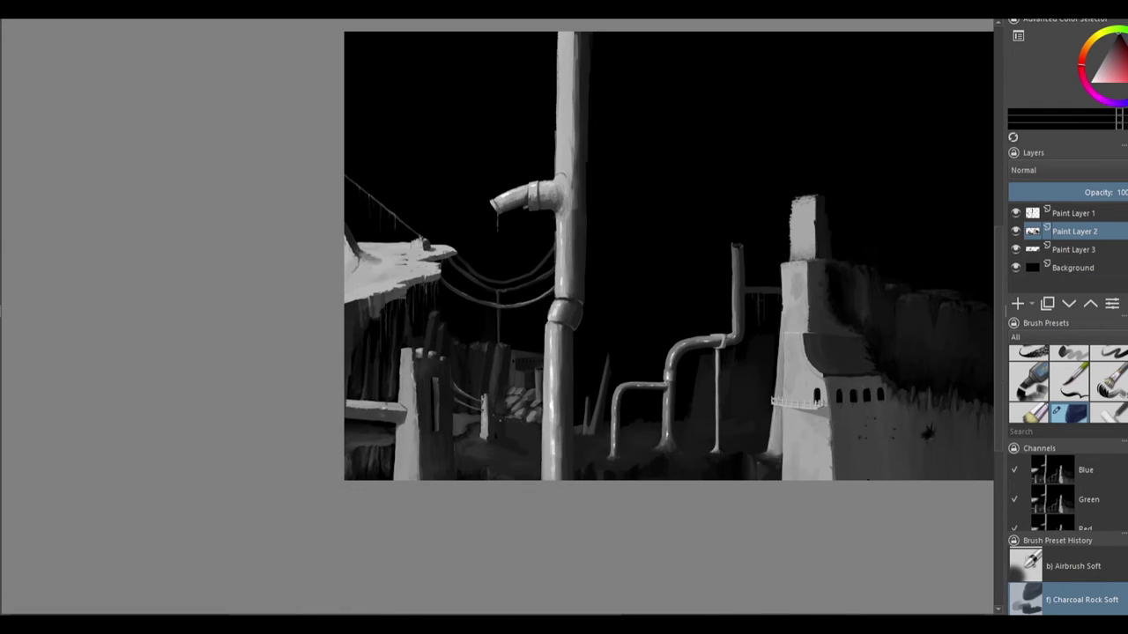
Repaint the horizontal pipe between the upright pipe and the tower as a thinner, lighter pipe with a highlight.
scroll(496, 300, "up", 3)
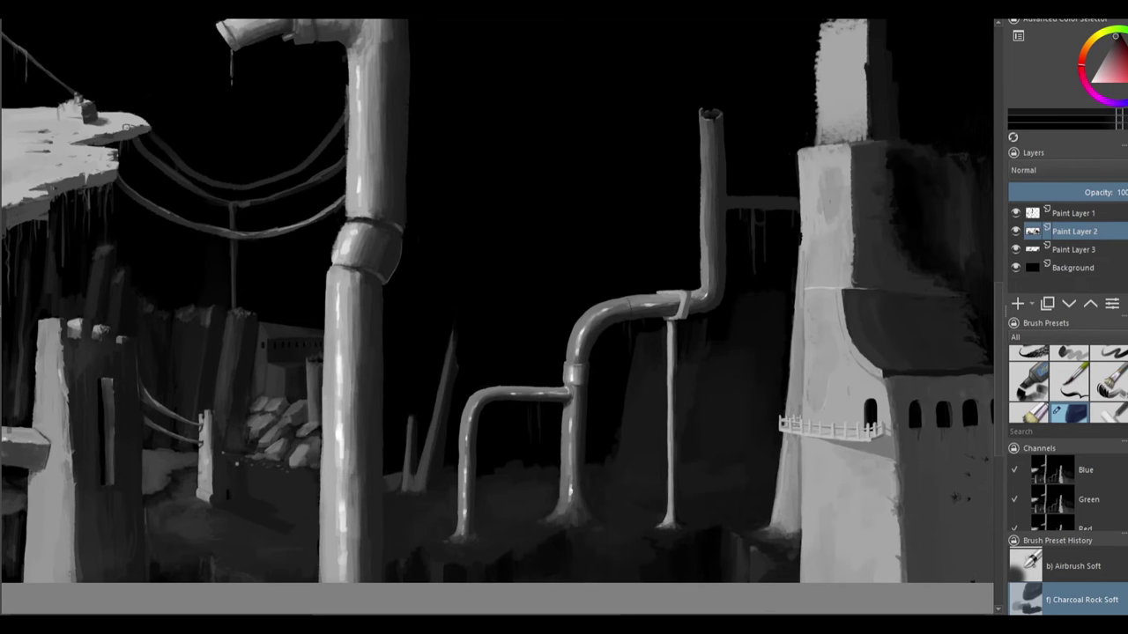
scroll(682, 304, "up", 3)
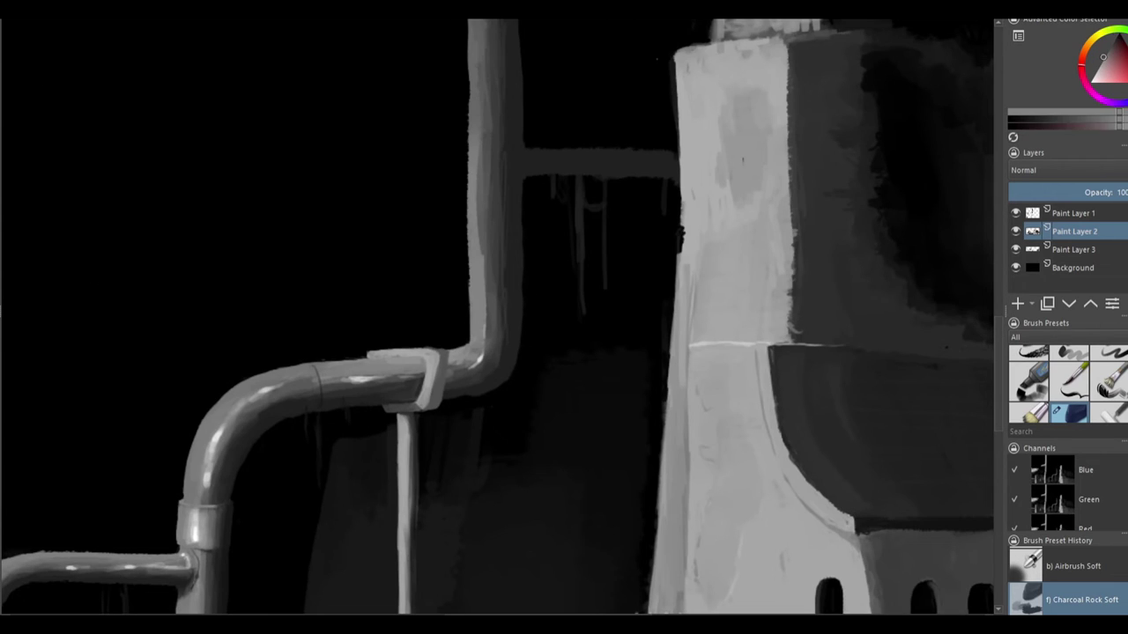
mouse_move(540, 154)
left_mouse_down()
mouse_move(680, 155)
mouse_move(633, 168)
left_mouse_up()
left_click_drag(678, 132, 678, 162)
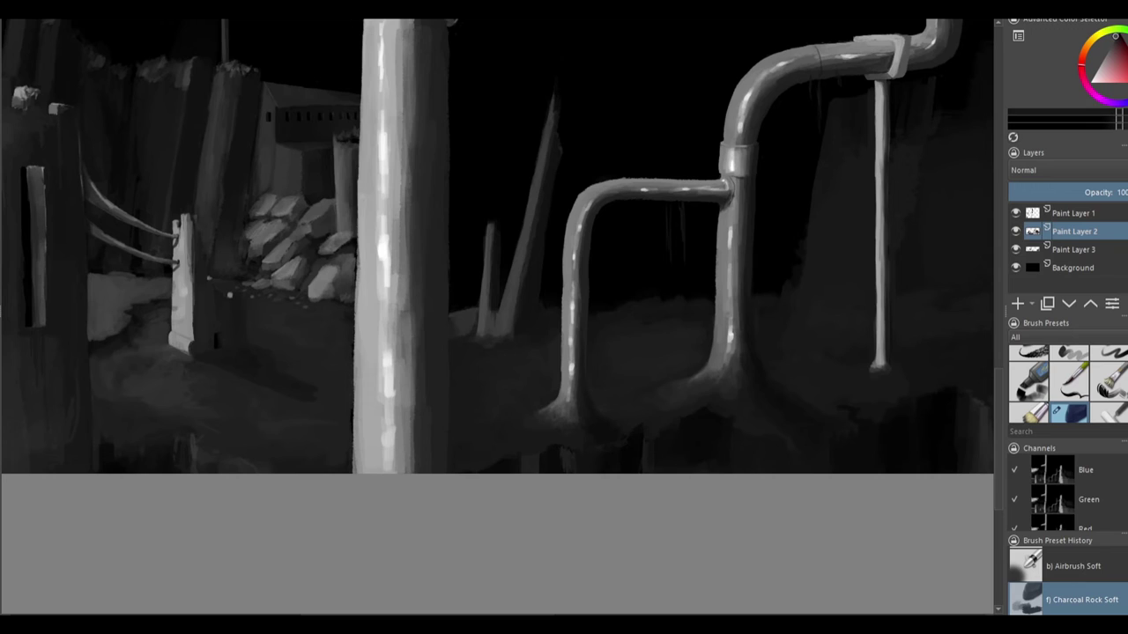
Add a new paint layer above the Background and block in a dark distant cliff behind the pipes.
left_click_drag(564, 264, 516, 309)
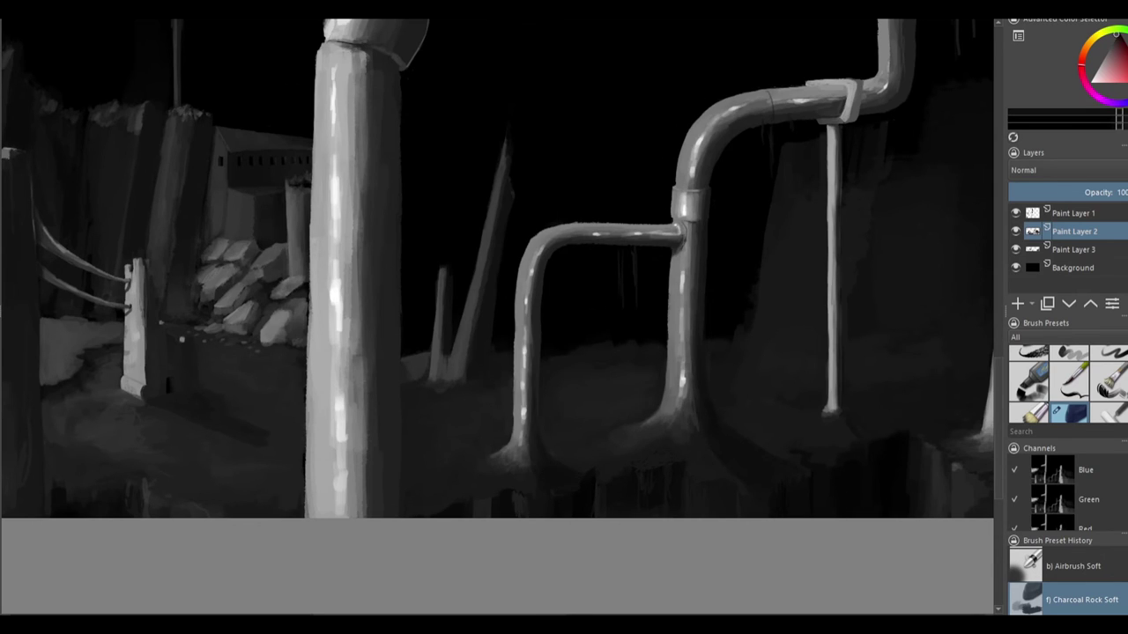
scroll(496, 269, "down", 2)
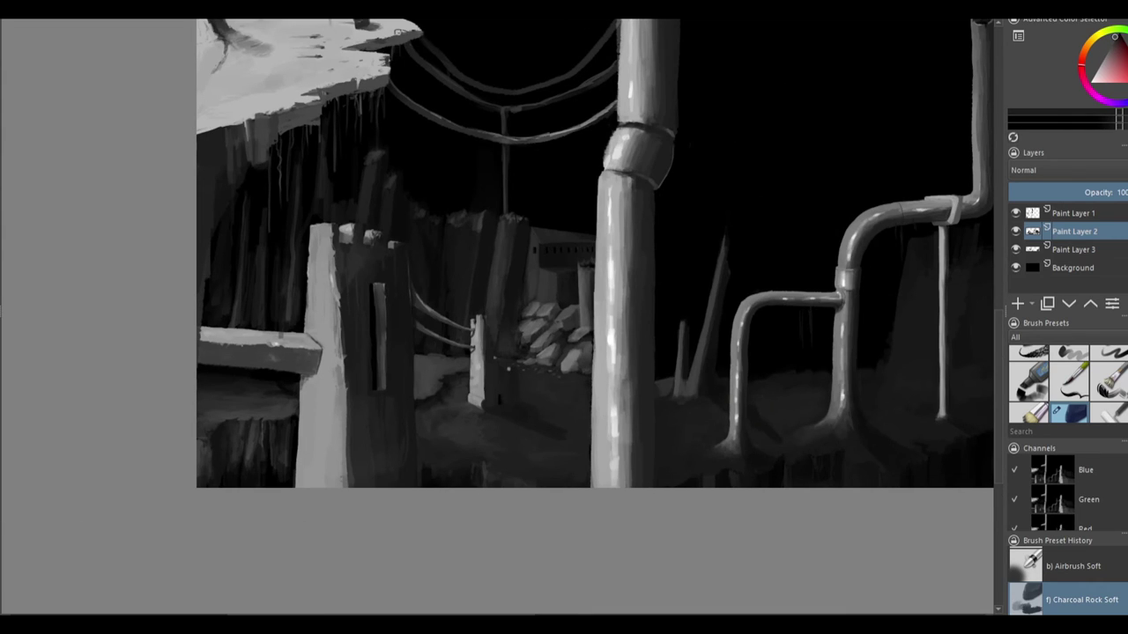
left_click(1072, 268)
left_click(1016, 303)
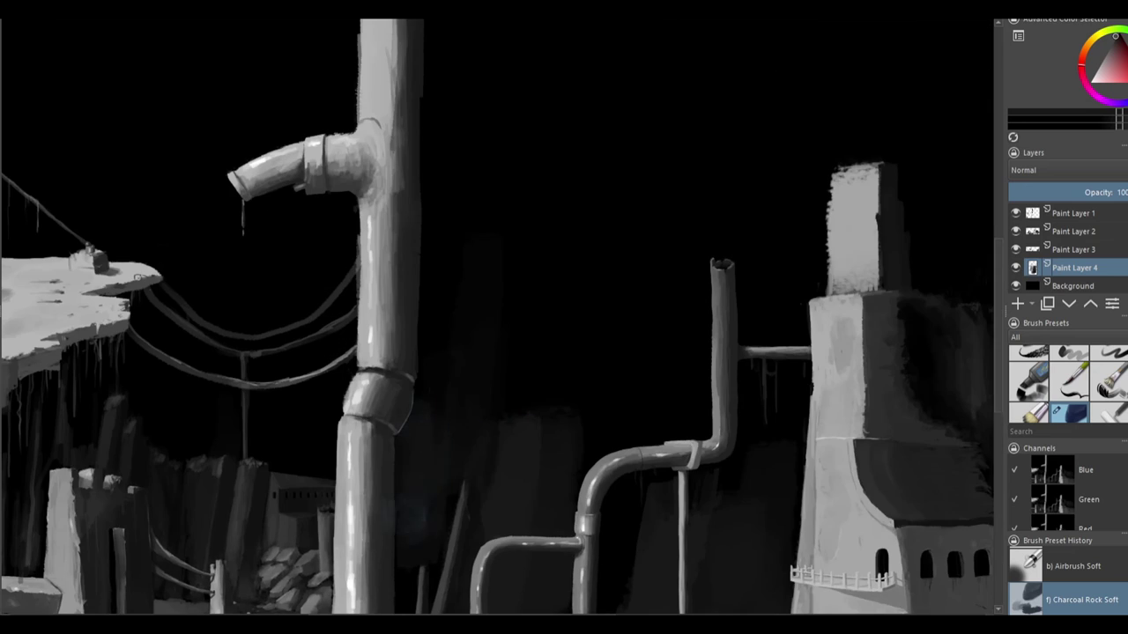
left_click_drag(459, 480, 463, 528)
left_click_drag(616, 480, 617, 608)
left_click_drag(617, 432, 633, 573)
left_click_drag(445, 414, 577, 423)
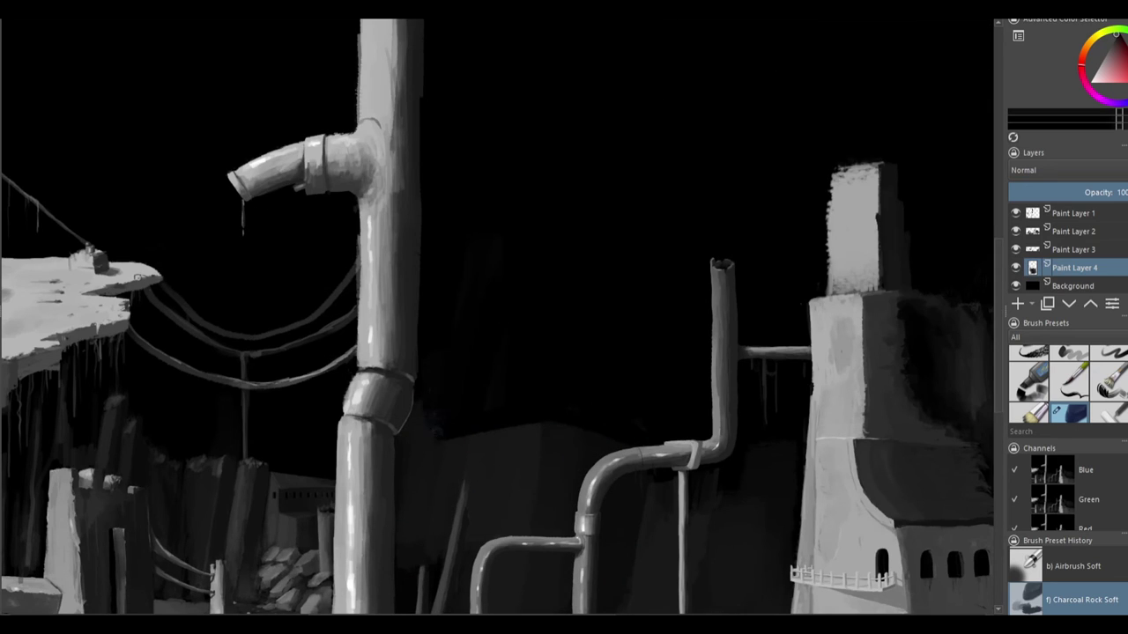
Refine the dark tones around the leaning stakes beside the large pipe on Paint Layer 2.
key("minus")
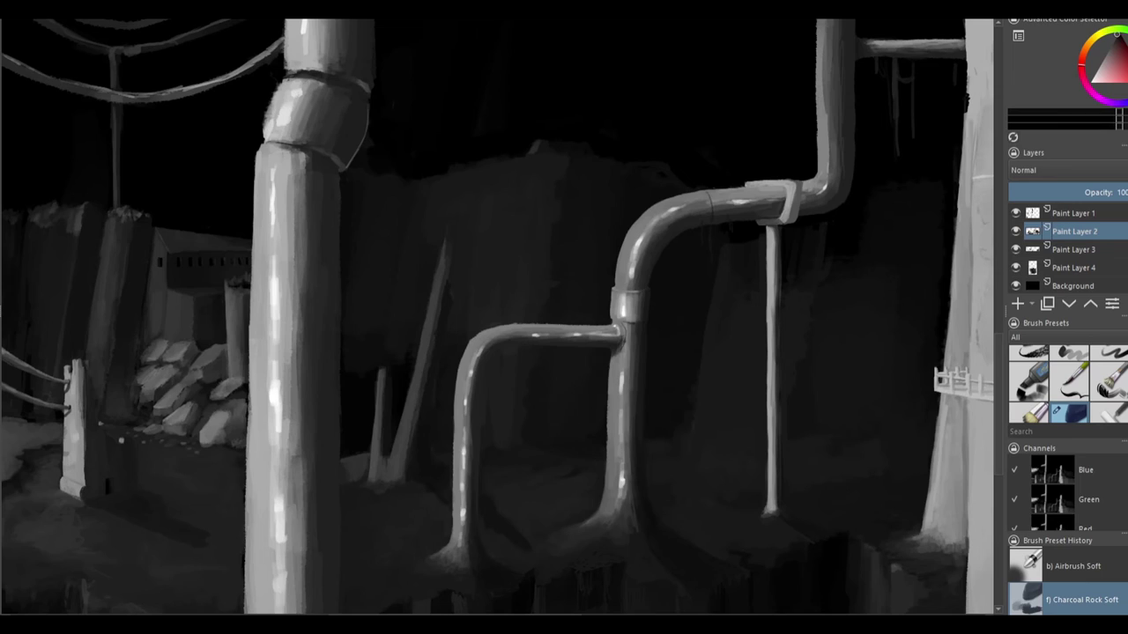
left_click_drag(401, 423, 401, 352)
left_click_drag(357, 446, 361, 370)
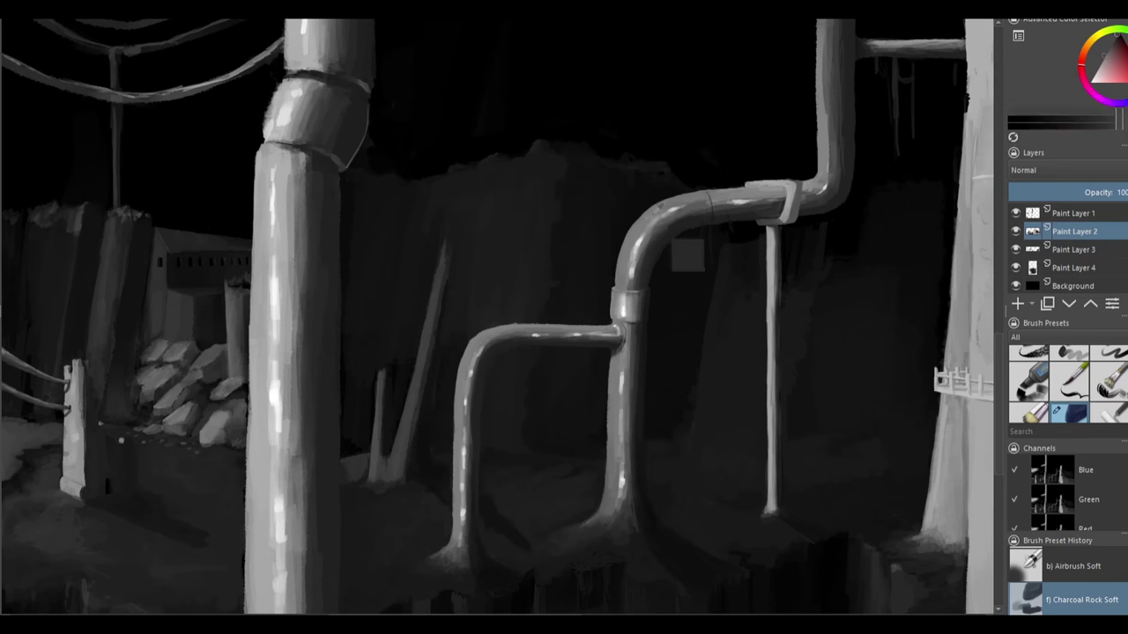
Reshape the tower's top block with a flared base, a bright upper edge and a dark seam across its front.
key("minus")
key("plus")
mouse_move(573, 282)
left_mouse_down()
mouse_move(573, 423)
mouse_move(621, 405)
left_mouse_up()
left_click_drag(648, 370, 634, 414)
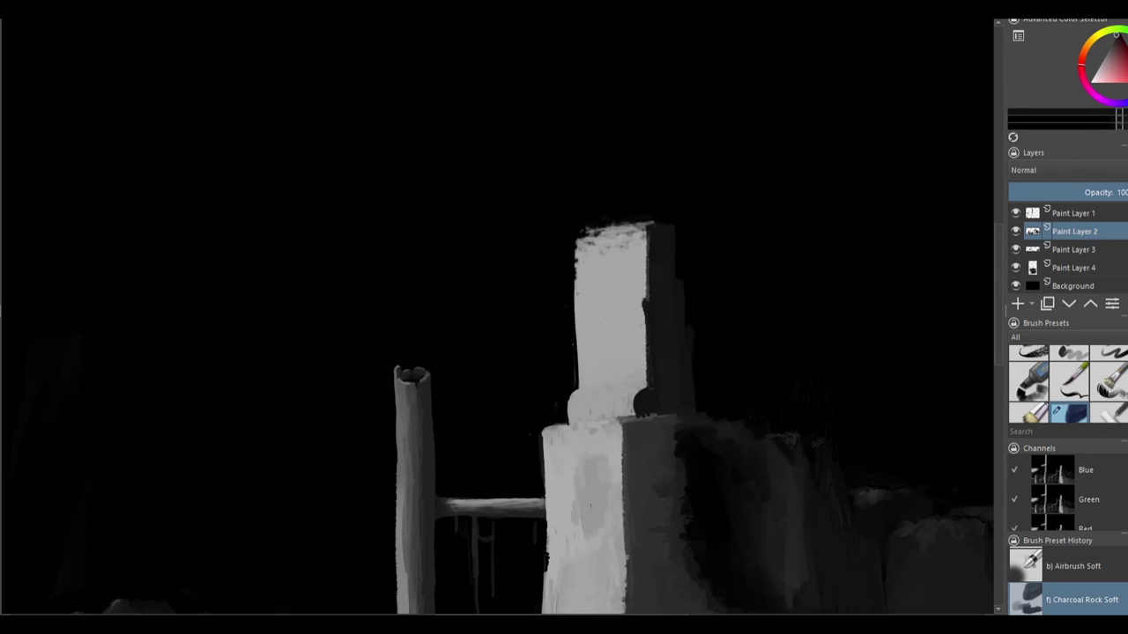
left_click_drag(570, 301, 642, 304)
left_click_drag(678, 269, 678, 290)
mouse_move(575, 247)
left_mouse_down()
mouse_move(575, 286)
mouse_move(643, 227)
mouse_move(610, 231)
mouse_move(643, 222)
left_mouse_up()
left_click_drag(639, 384, 639, 415)
left_click_drag(566, 400, 566, 423)
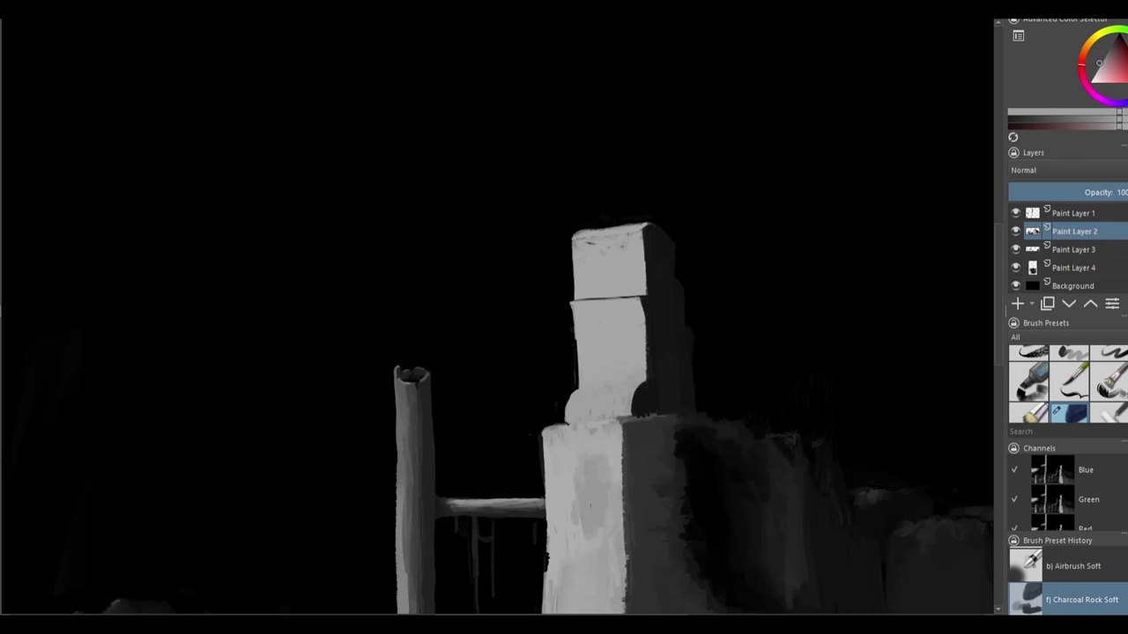
Trim and sharpen the side edges and seam of the tower's top block.
scroll(611, 538, "up", 2)
left_click_drag(520, 261, 522, 313)
left_click_drag(629, 303, 751, 298)
left_click_drag(680, 75, 680, 127)
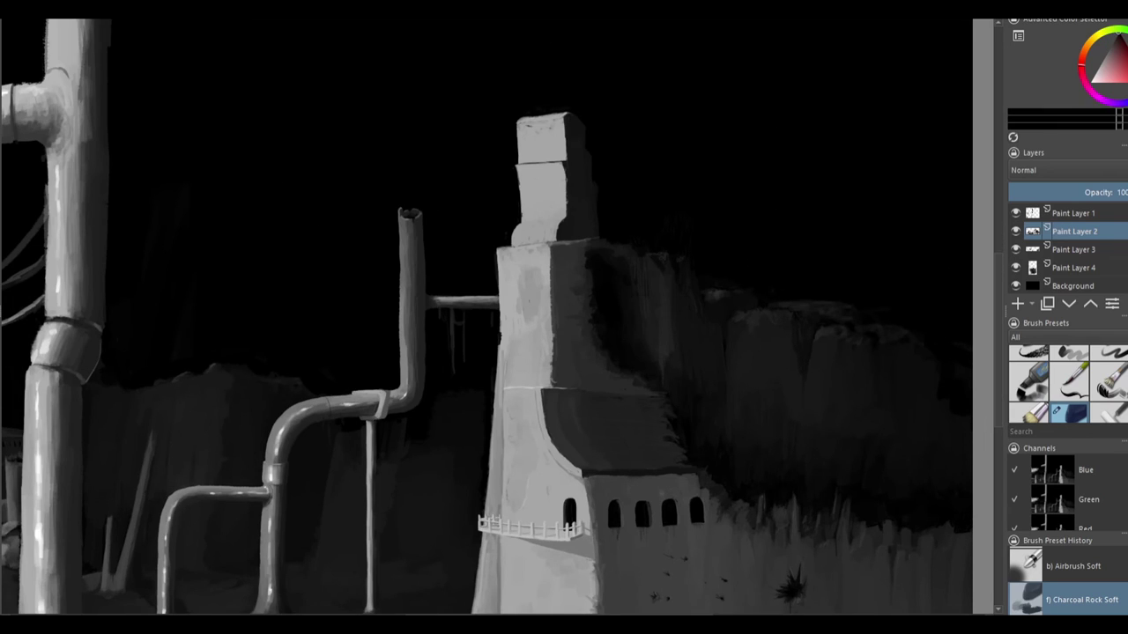
Square off the top of the tower's shaded side and darken the vertical streaks beside it.
left_click_drag(639, 241, 640, 255)
left_click_drag(670, 249, 670, 307)
left_click_drag(600, 236, 639, 236)
scroll(627, 219, "up", 2)
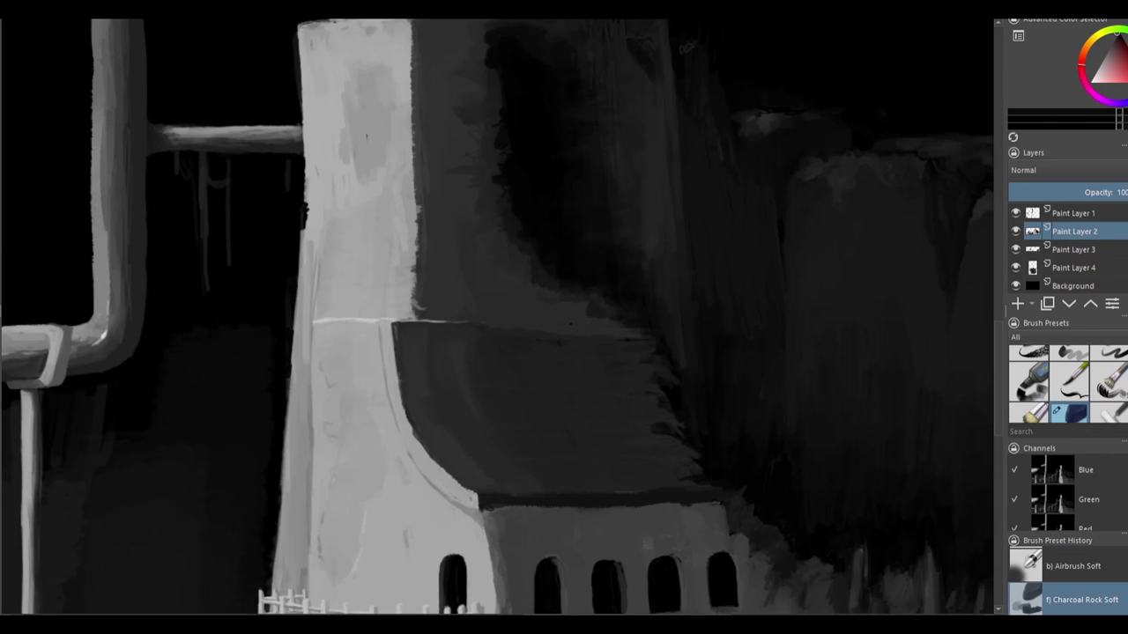
scroll(493, 318, "up", 2)
left_click(692, 170, "ctrl")
left_click_drag(564, 114, 678, 128)
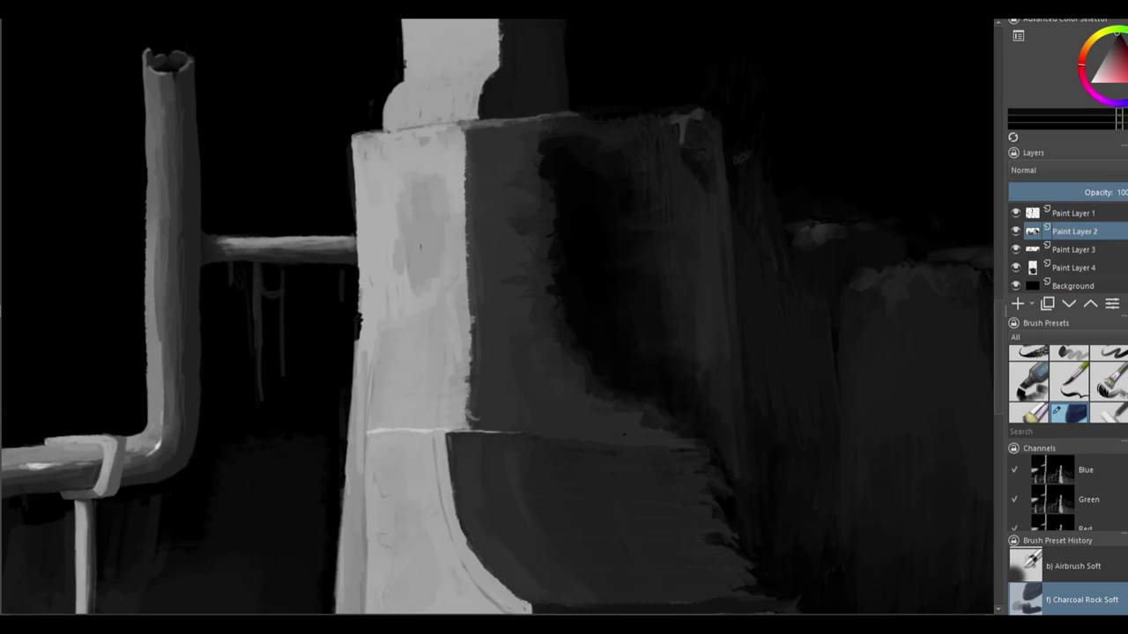
Paint three dark arched windows across the front of the tower's top block using sampled greys.
scroll(710, 109, "up", 1)
left_click(525, 180, "ctrl")
left_click(486, 175, "ctrl")
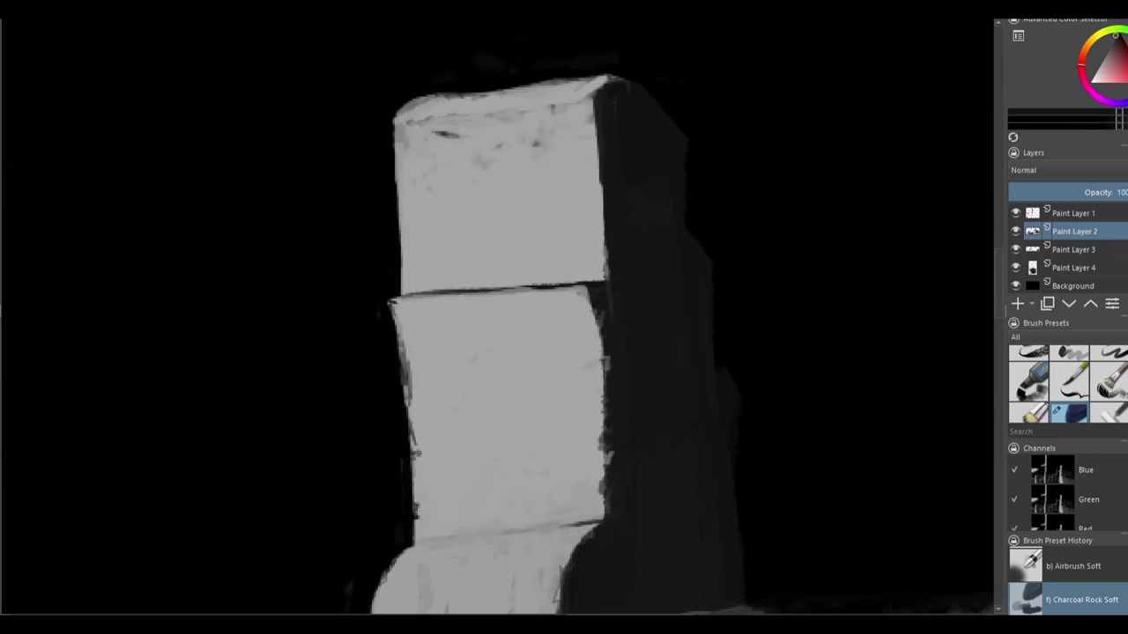
left_click_drag(436, 176, 436, 225)
scroll(564, 344, "up", 2)
left_click_drag(755, 278, 755, 352)
left_click_drag(823, 264, 823, 348)
left_click_drag(859, 264, 864, 343)
left_click_drag(762, 273, 762, 348)
mouse_move(670, 286)
left_mouse_down()
mouse_move(670, 357)
mouse_move(657, 353)
left_mouse_up()
left_click_drag(832, 265, 832, 344)
left_click_drag(748, 273, 749, 353)
left_click_drag(652, 281, 652, 357)
Paint strokes along the arches and upper edge above the top block's windows.
left_click_drag(603, 211, 669, 167)
left_click_drag(828, 181, 912, 146)
mouse_move(617, 202)
left_mouse_down()
mouse_move(907, 146)
mouse_move(837, 158)
left_mouse_up()
scroll(498, 317, "down", 5)
scroll(498, 317, "up", 6)
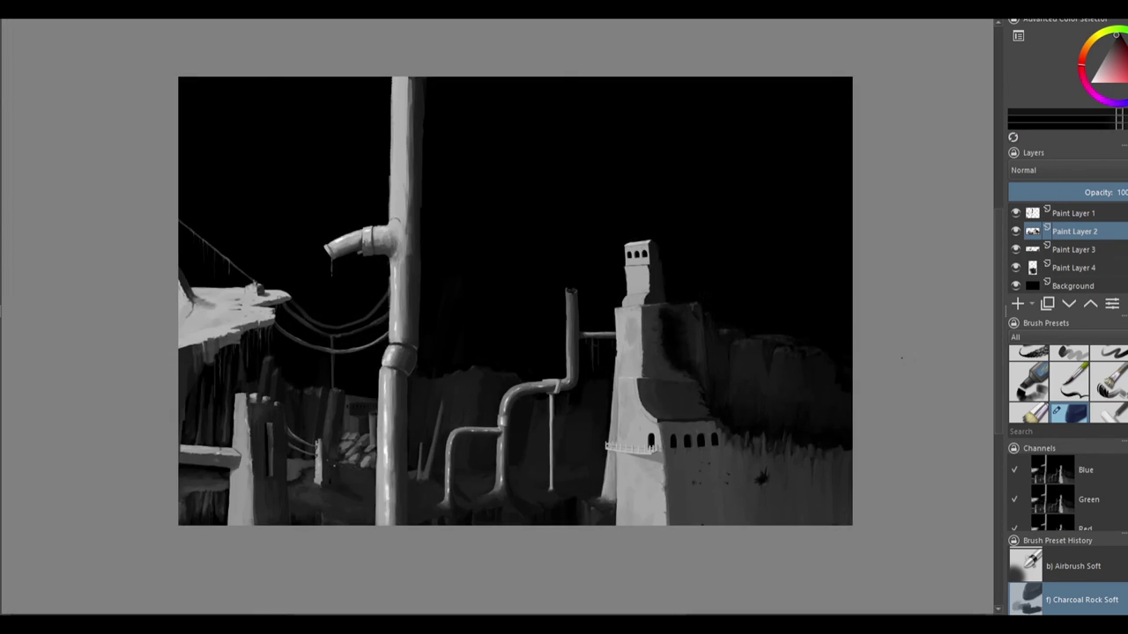
Add a new paint layer above Paint Layer 1 and draw a white stroke in the painting's lower-right corner.
left_click(1073, 214)
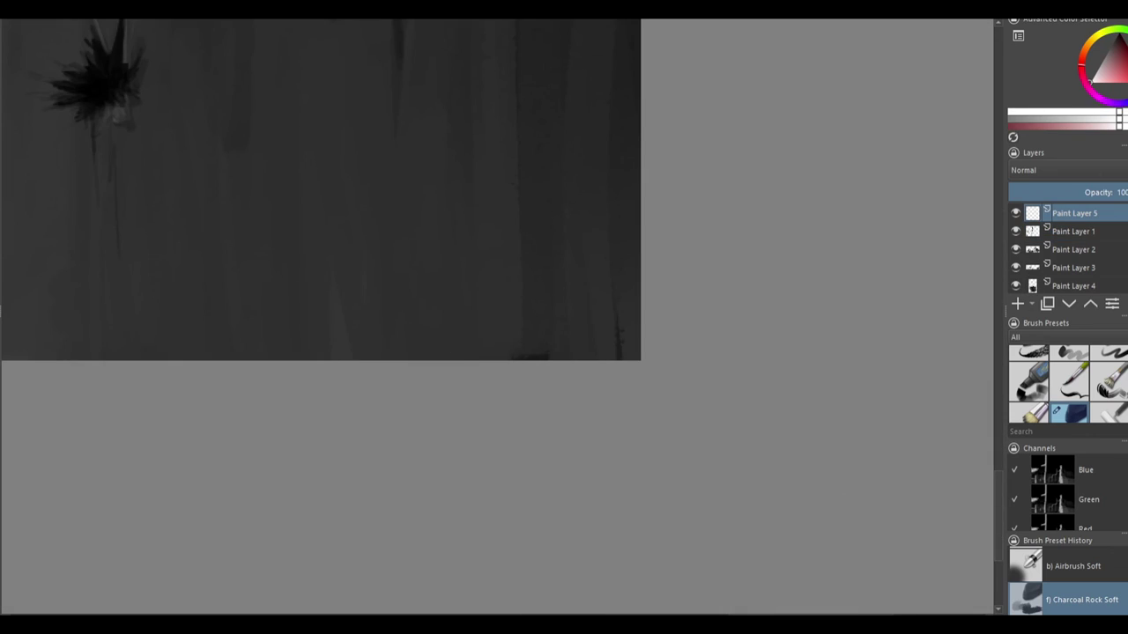
left_click_drag(462, 335, 617, 348)
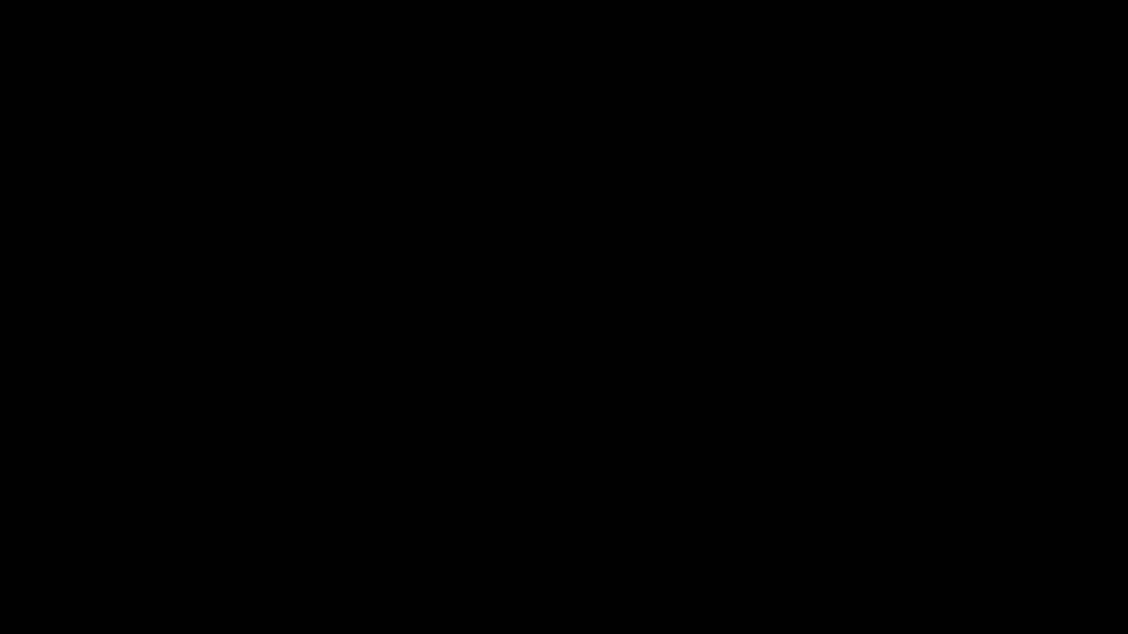